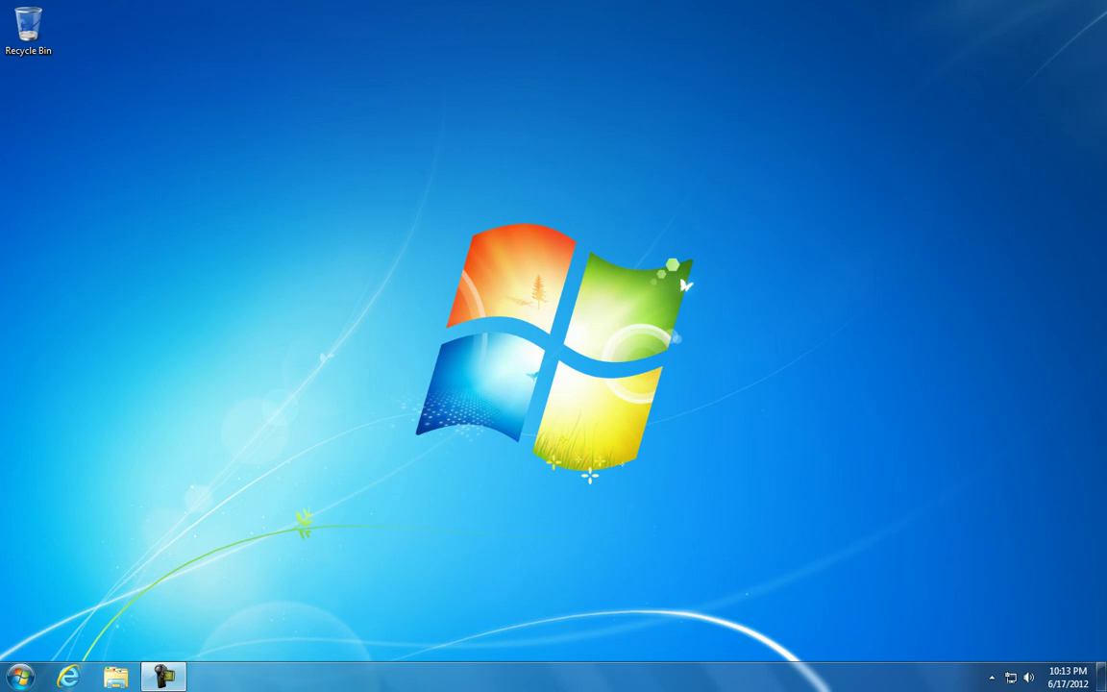
Launch Internet Explorer 9 and accept the recommended security and compatibility settings
left_click_drag(526, 341, 712, 522)
left_click_drag(1104, 3, 930, 269)
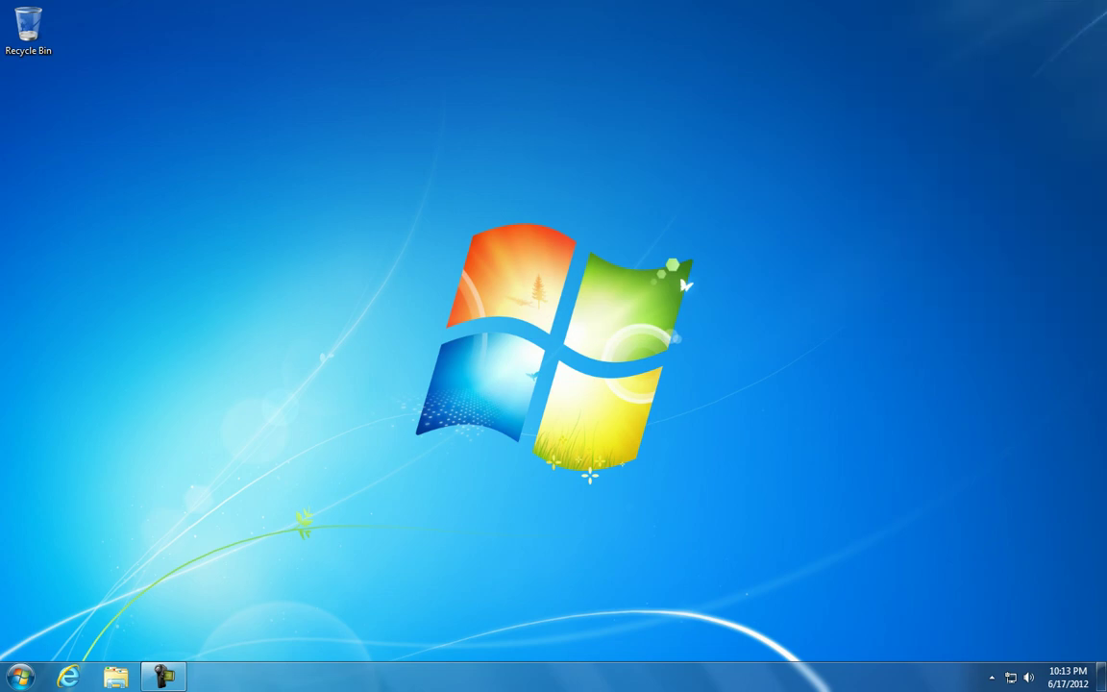
left_click_drag(1104, 2, 693, 251)
left_click_drag(952, 148, 331, 549)
left_click(67, 677)
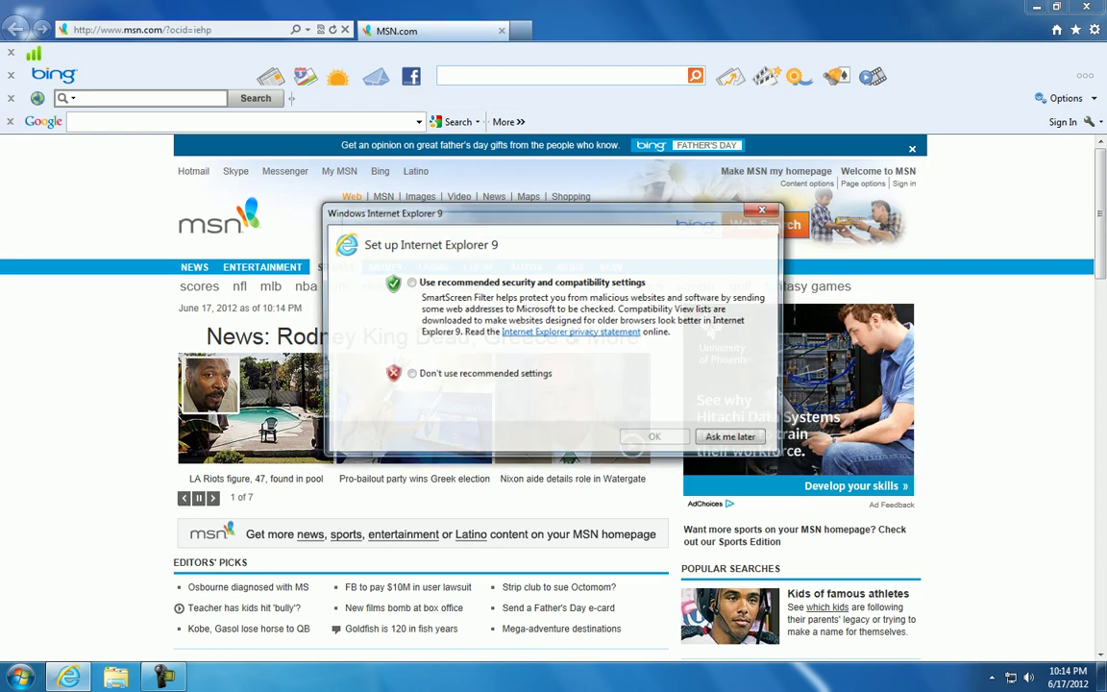
key("space")
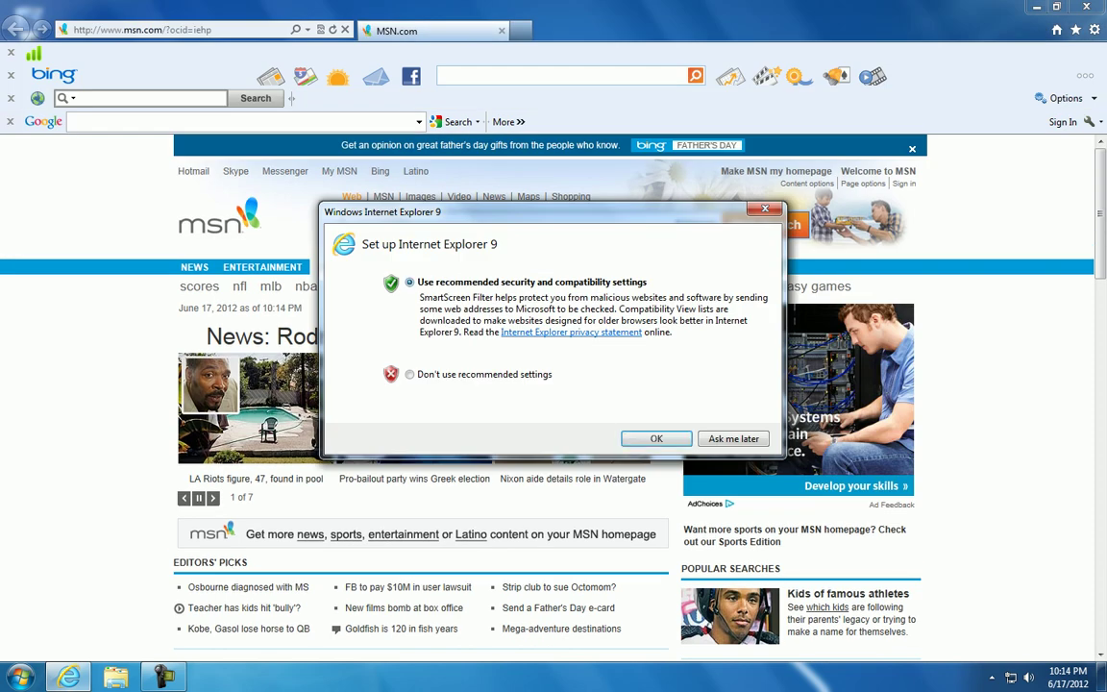
key("Return")
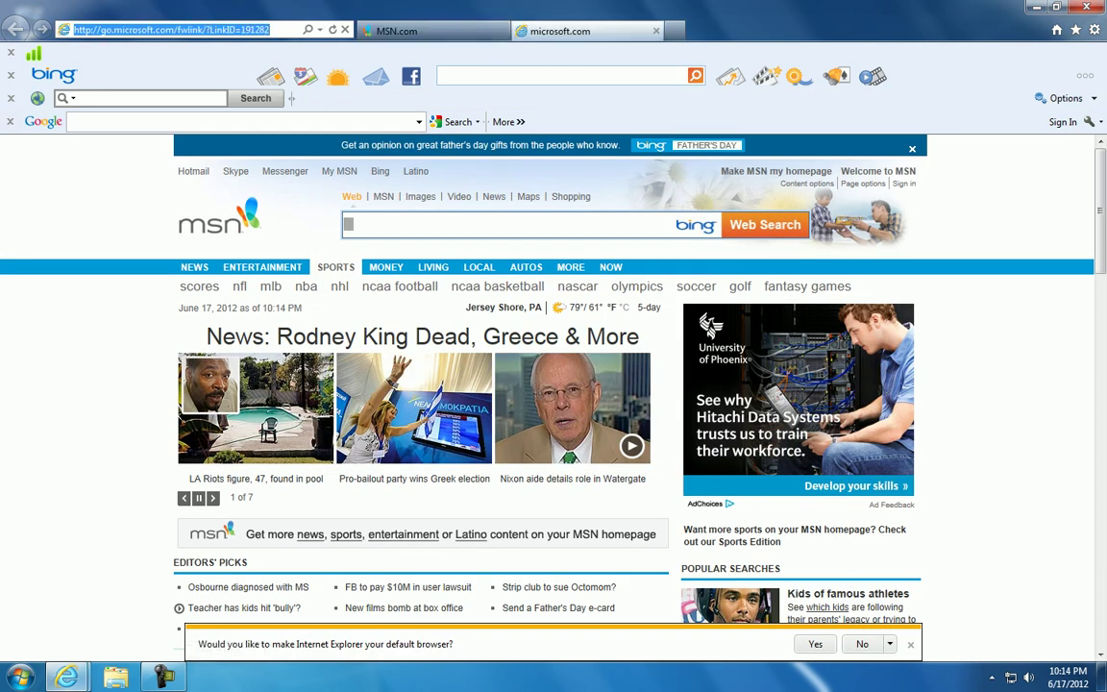
Disable the MediaFire and Bing Bar toolbars, then start removing the avast WebRep toolbar
type("www.")
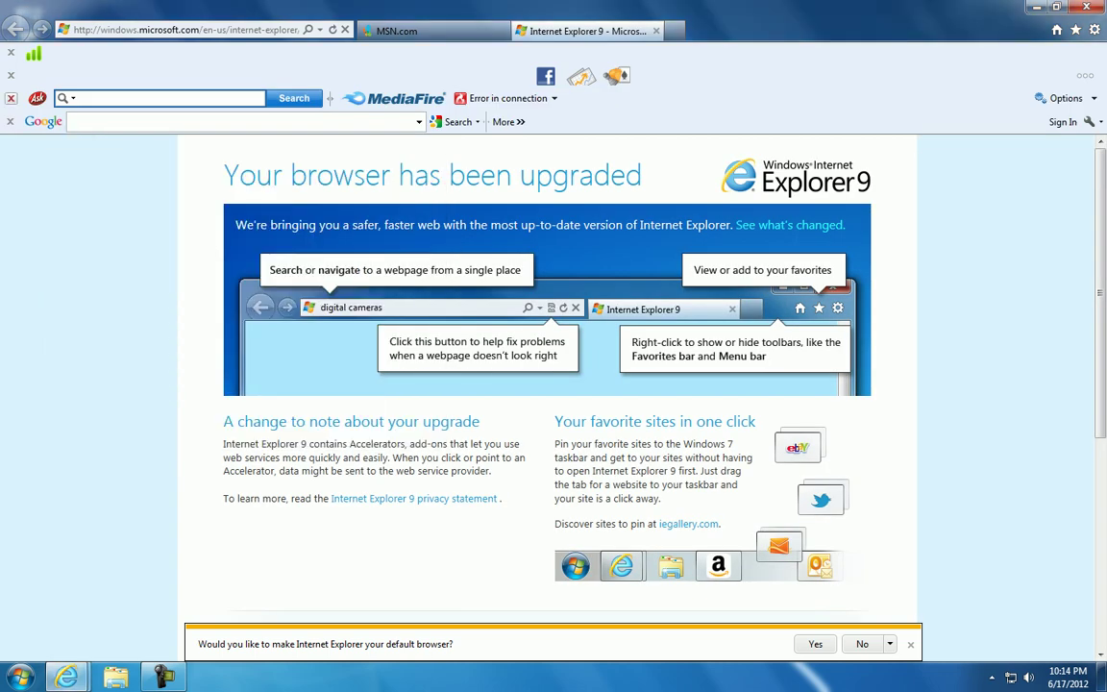
left_click(11, 98)
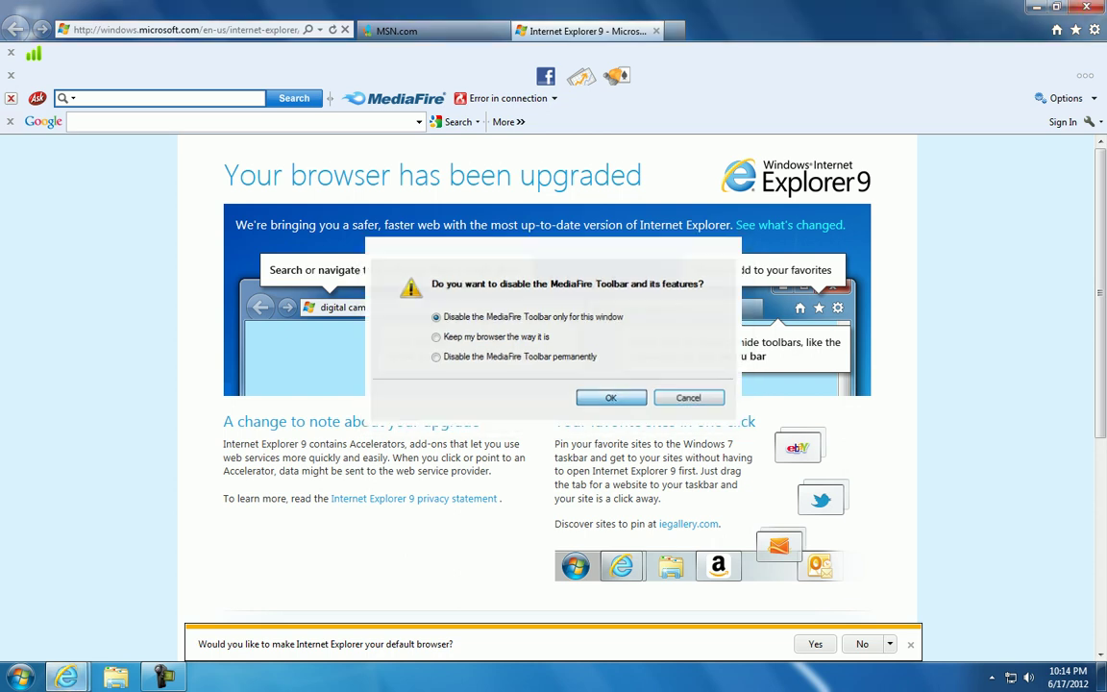
left_click(611, 398)
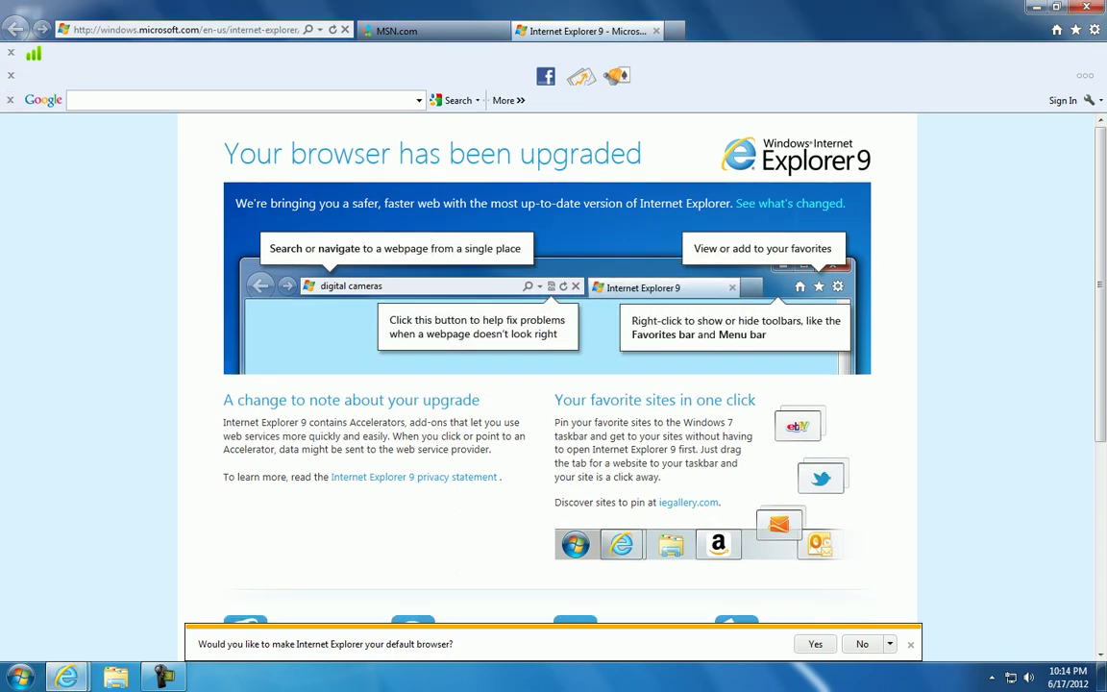
left_click(11, 75)
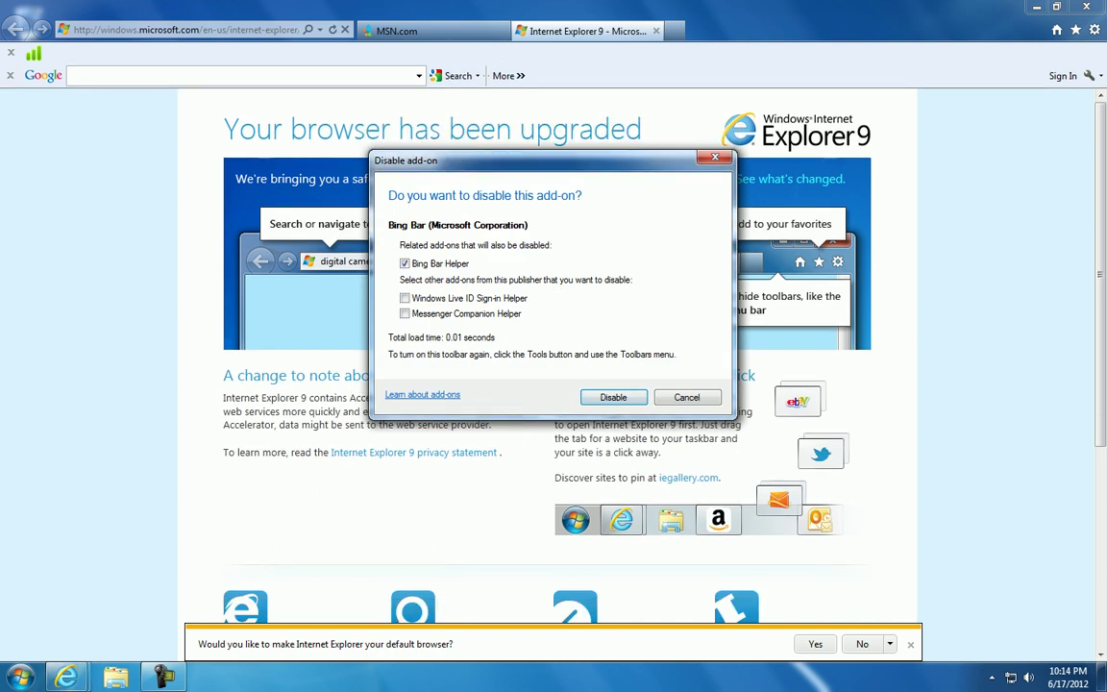
key("Return")
left_click(10, 53)
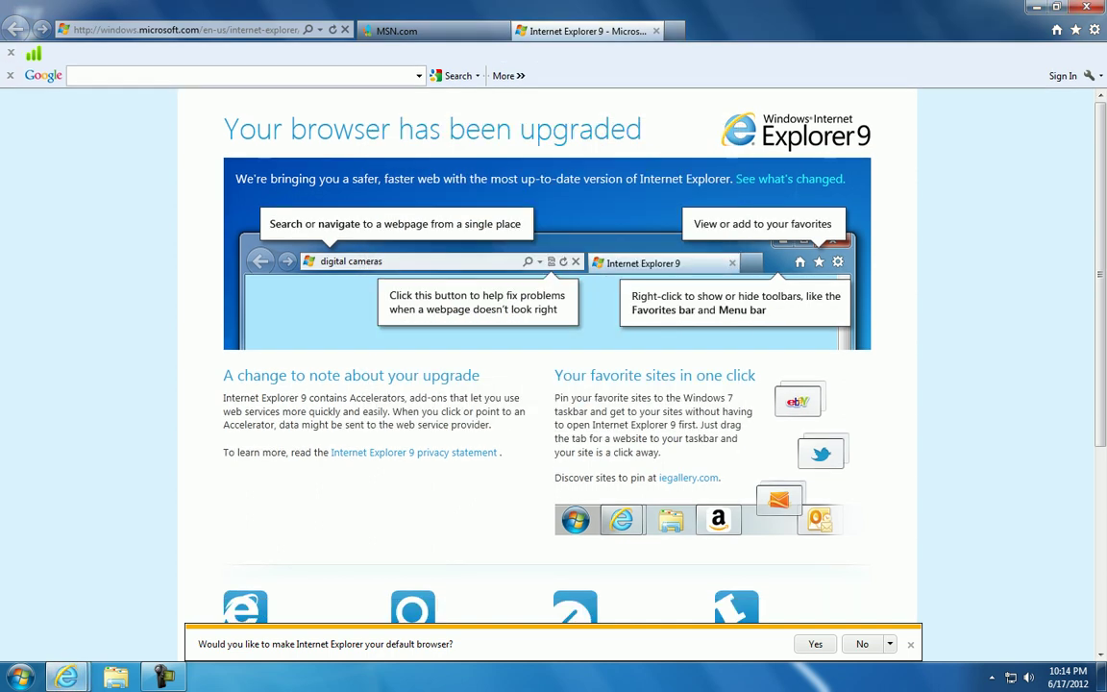
key("Return")
left_click(183, 30)
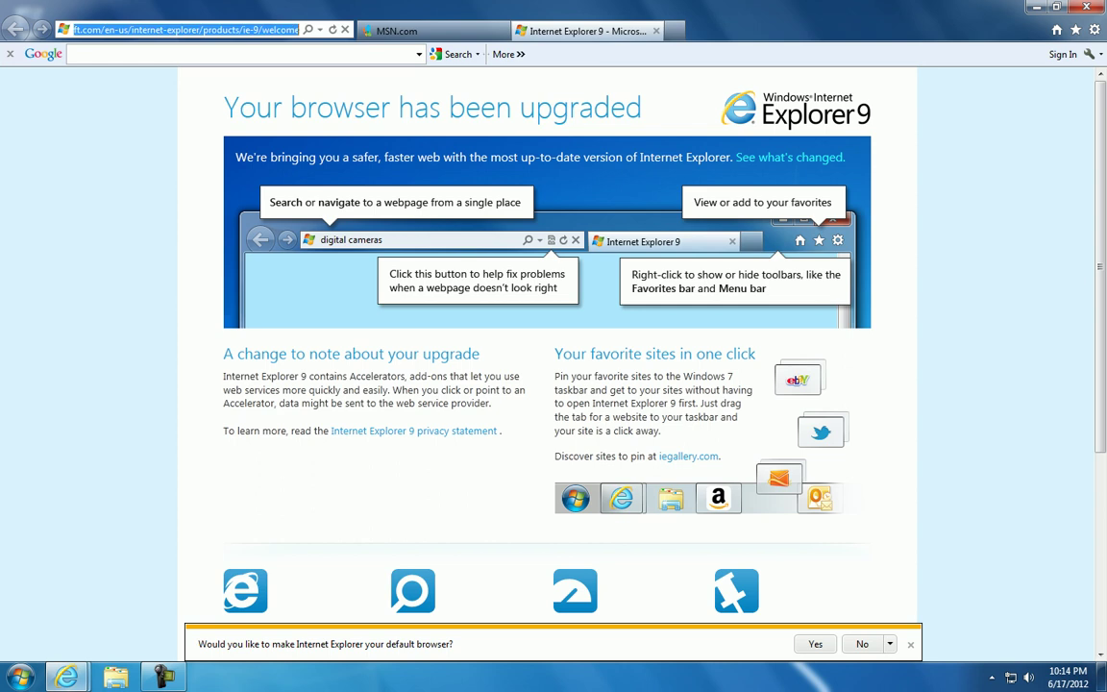
type("www.roblox.com")
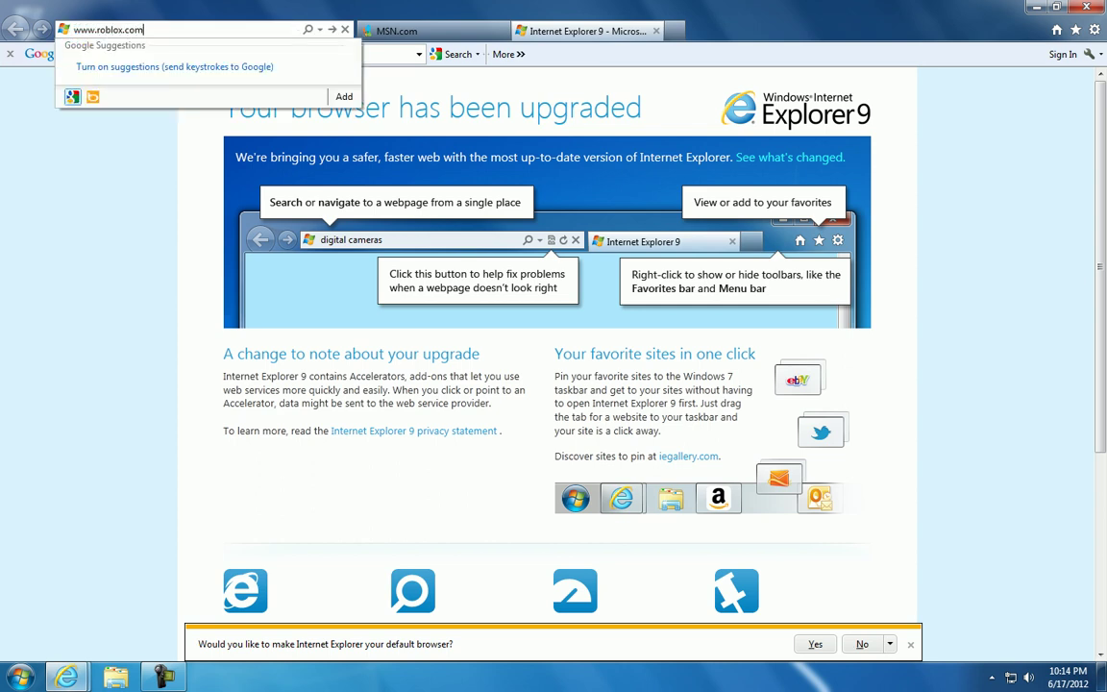
key("Return")
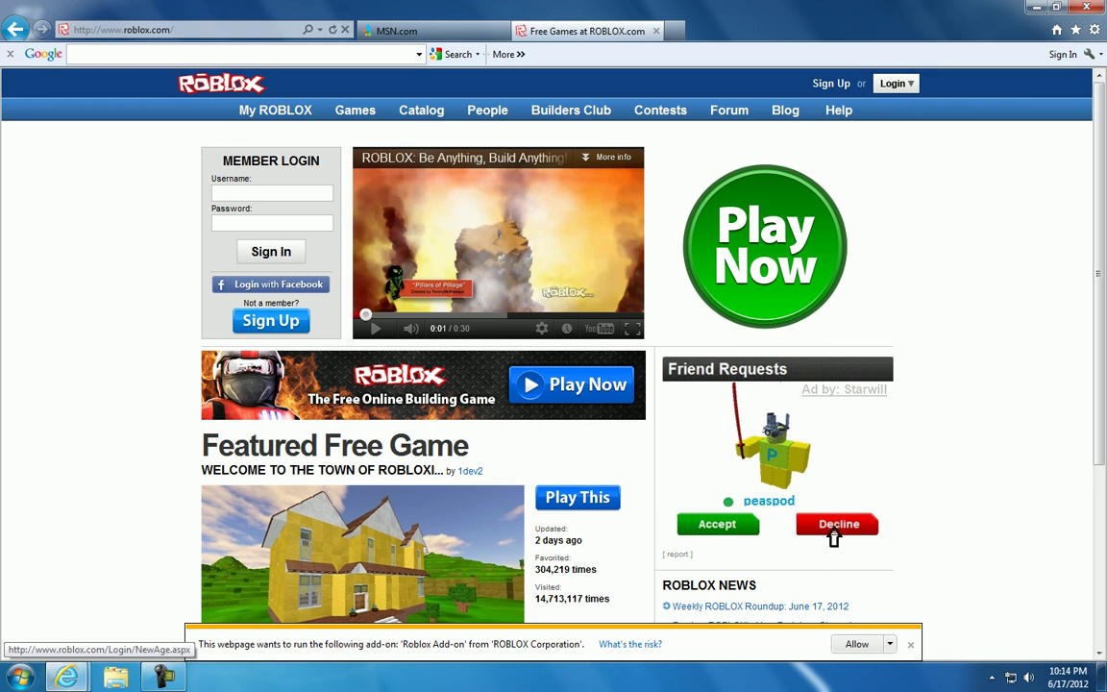
left_click(834, 538)
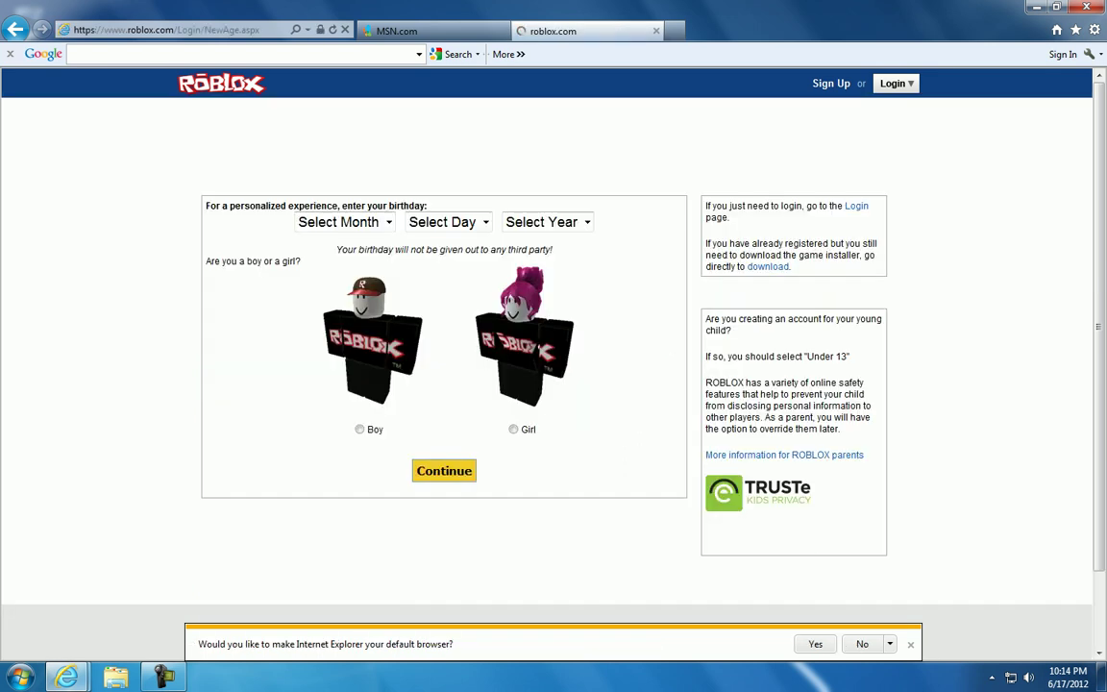
Enter the birthday May 9, 2001, select Boy, and continue to the next signup step
left_click(343, 222)
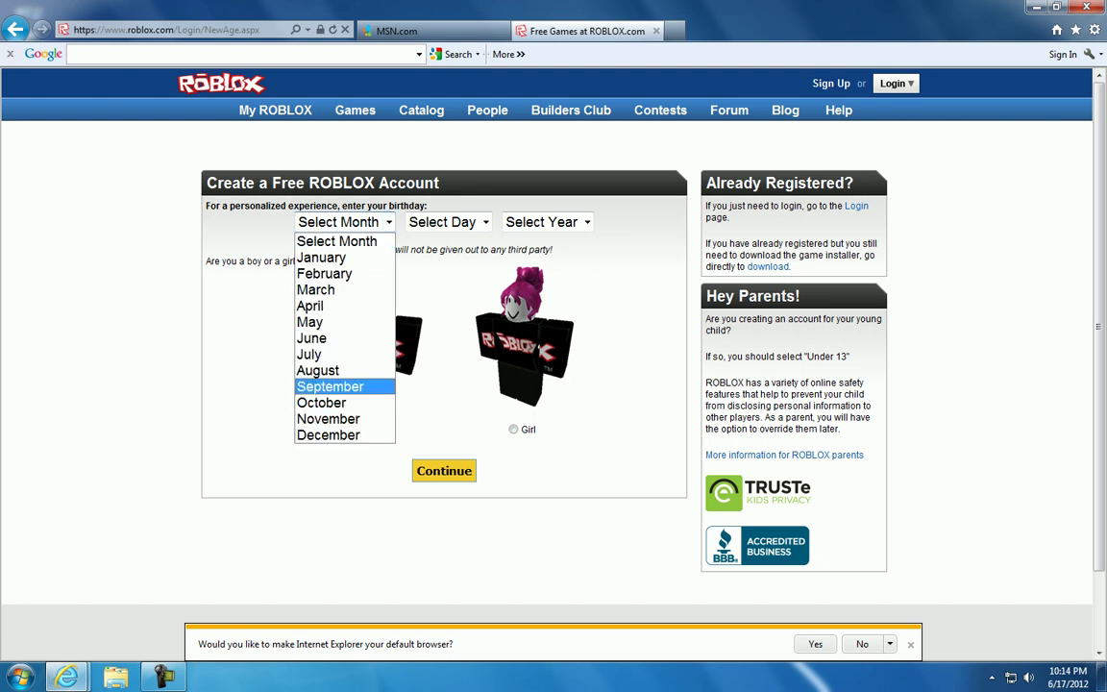
left_click(330, 387)
left_click(343, 222)
left_click(310, 322)
left_click(449, 222)
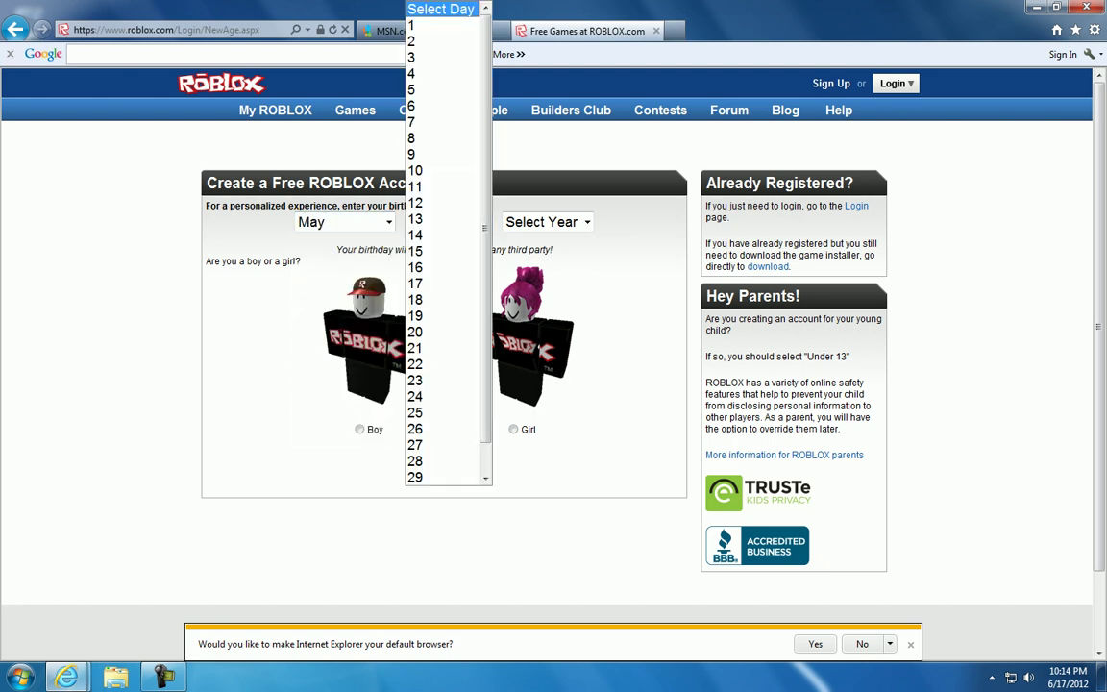
left_click(389, 138)
left_click(545, 222)
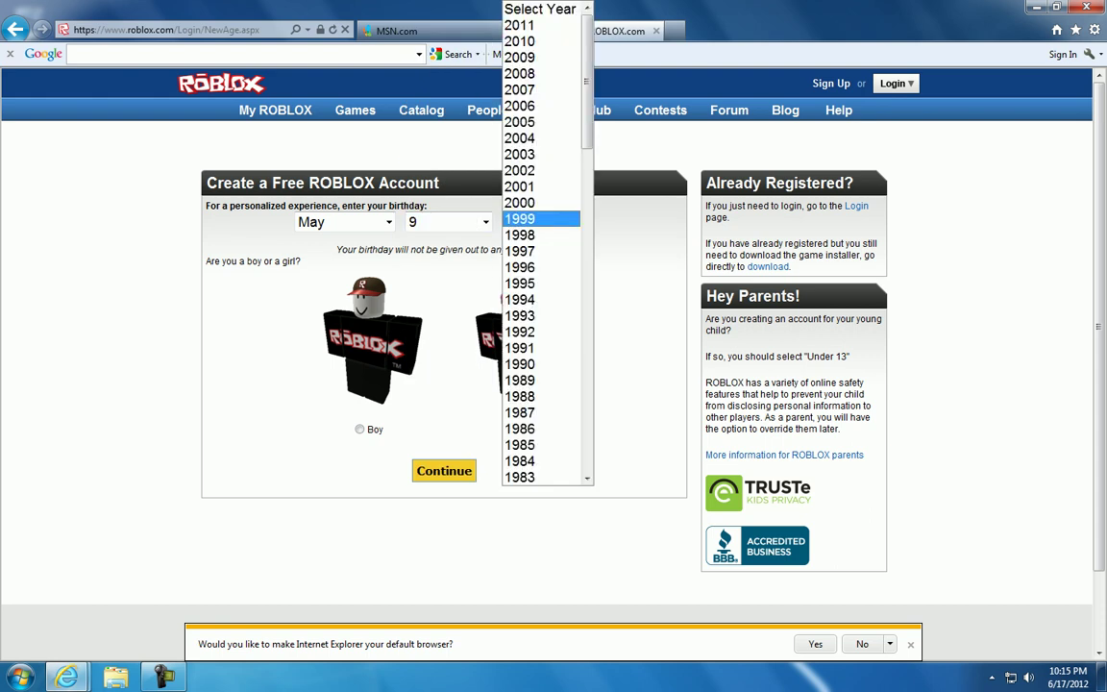
left_click(519, 187)
left_click(360, 428)
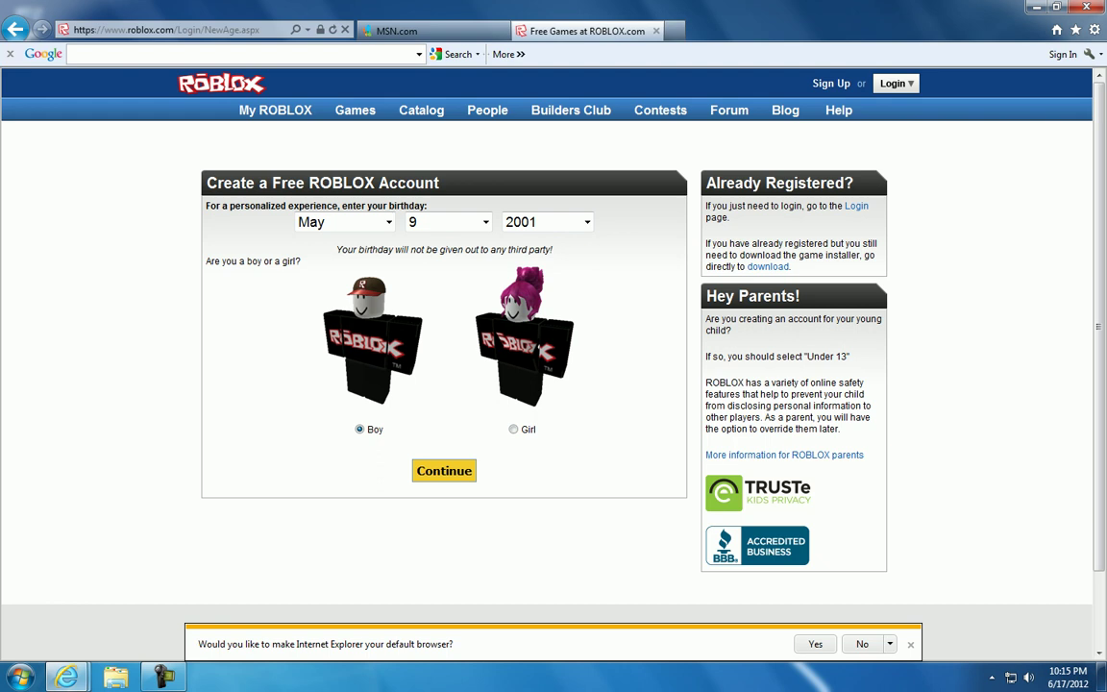
left_click(445, 470)
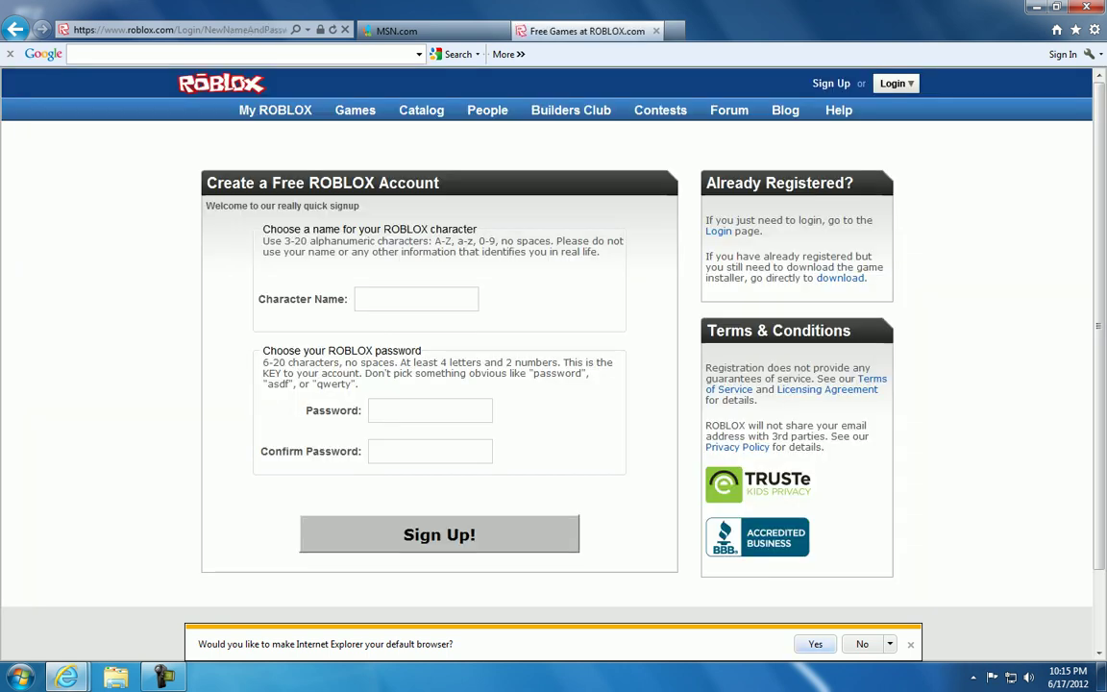
Discard earlier name attempts and submit Doom_Gamer65 as the character name
left_click(359, 299)
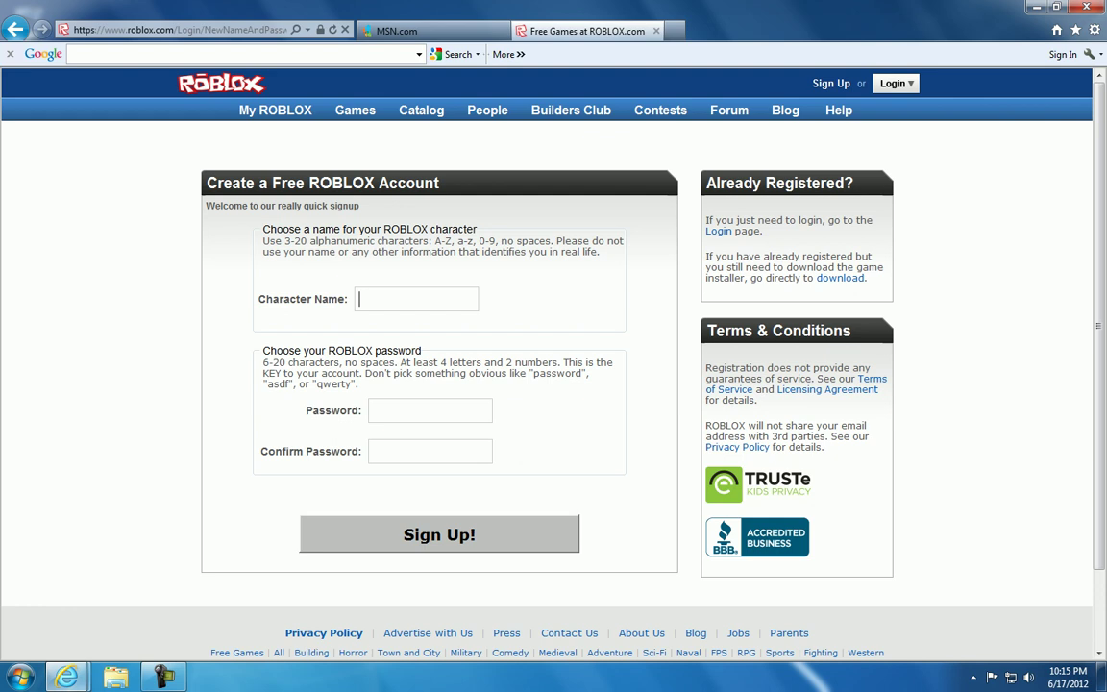
type("Doom_Gamer")
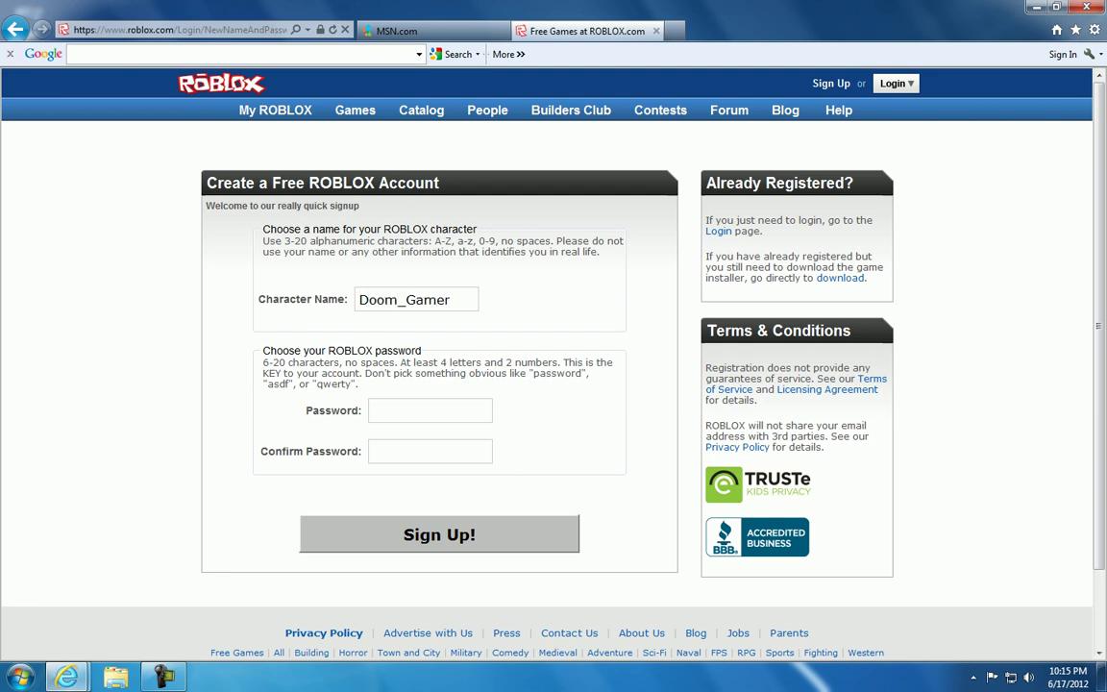
type("65")
key("Return")
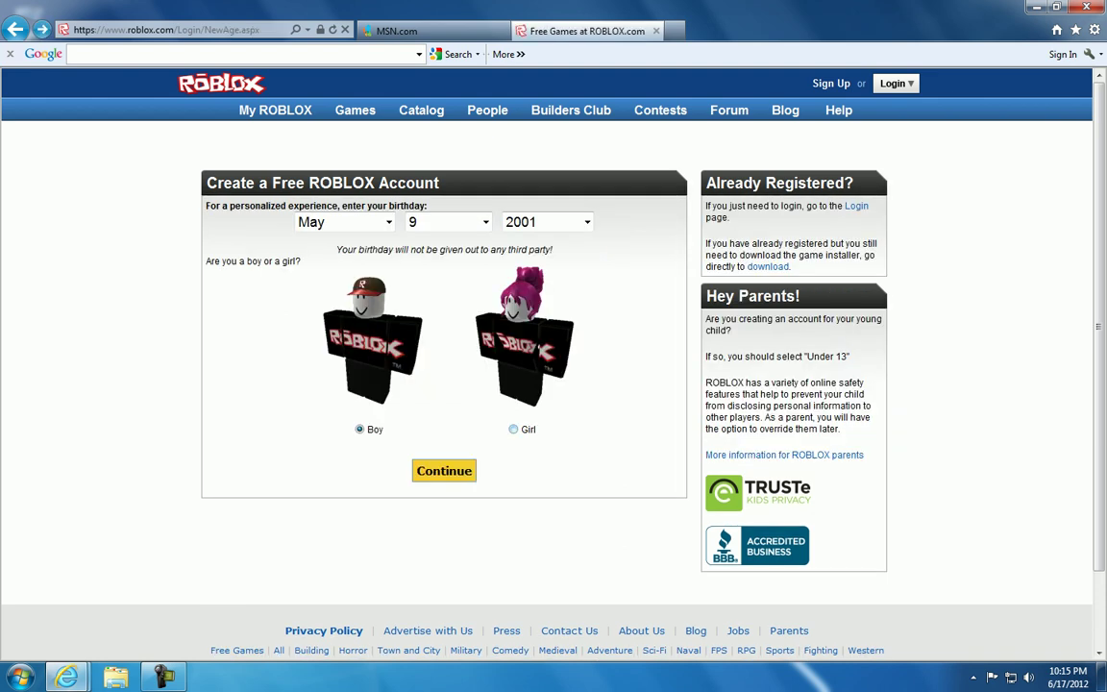
key("Return")
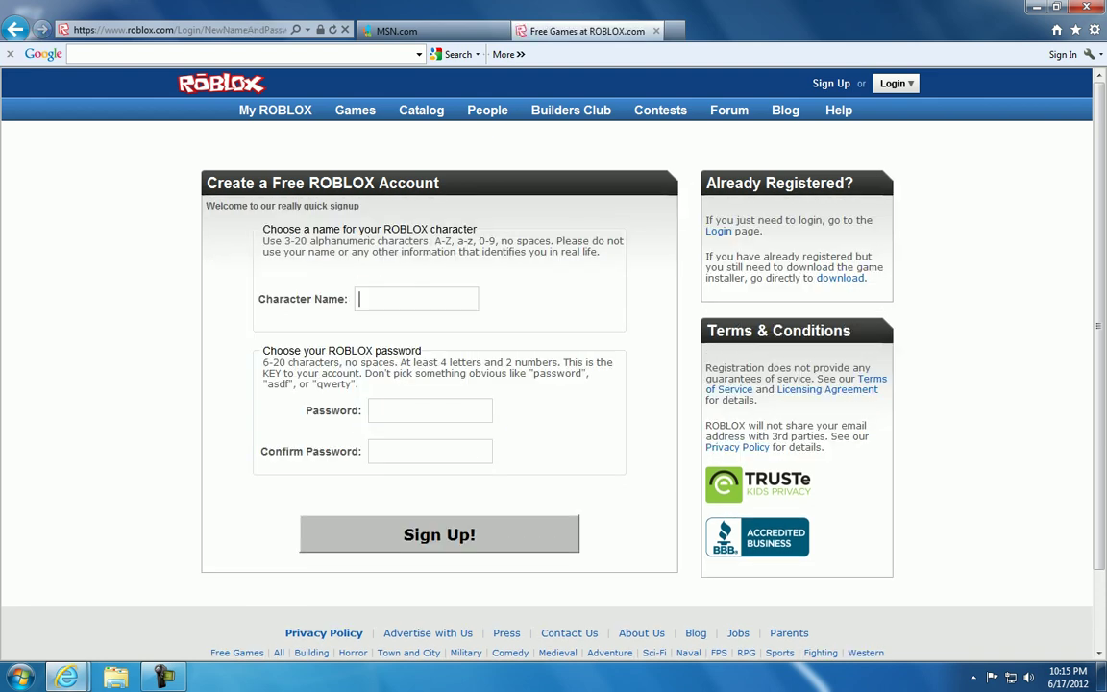
Retype Doom_Gamer65 and delete the underscore so the name reads DoomGamer65
type("Doom_G")
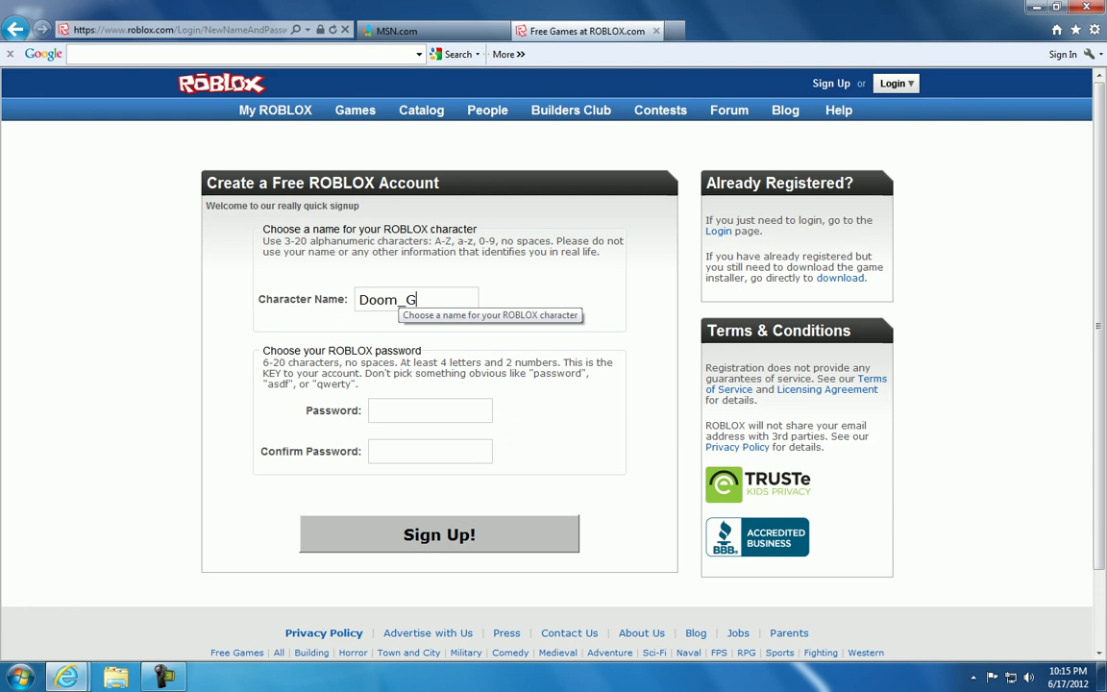
type("amer65")
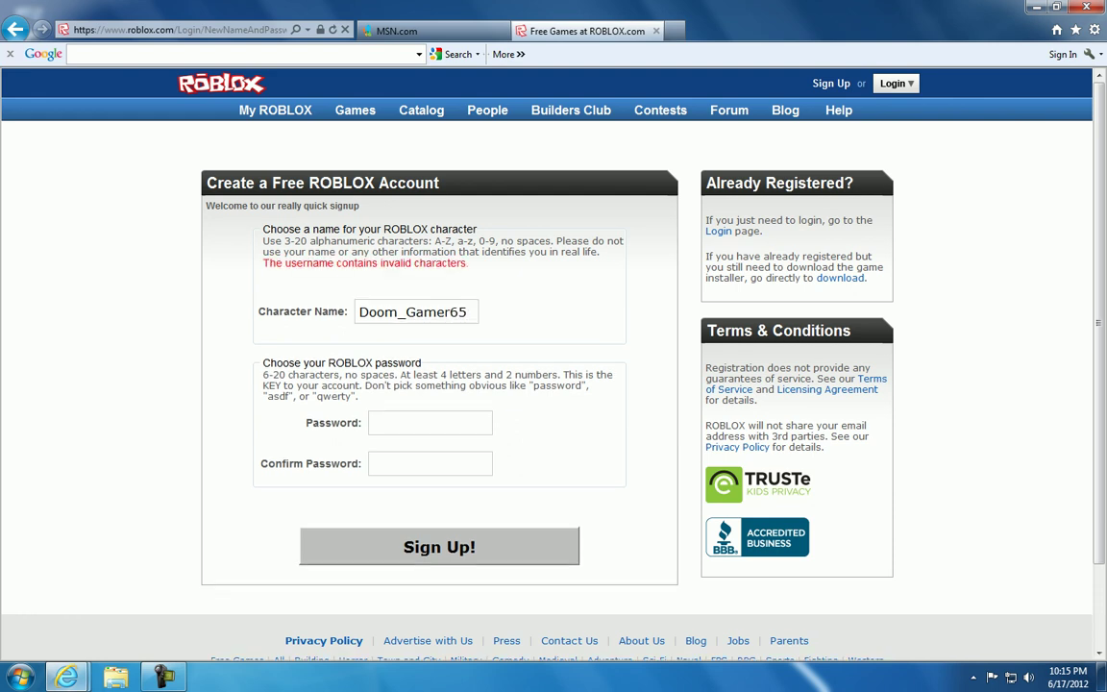
left_click(404, 311)
key("BackSpace")
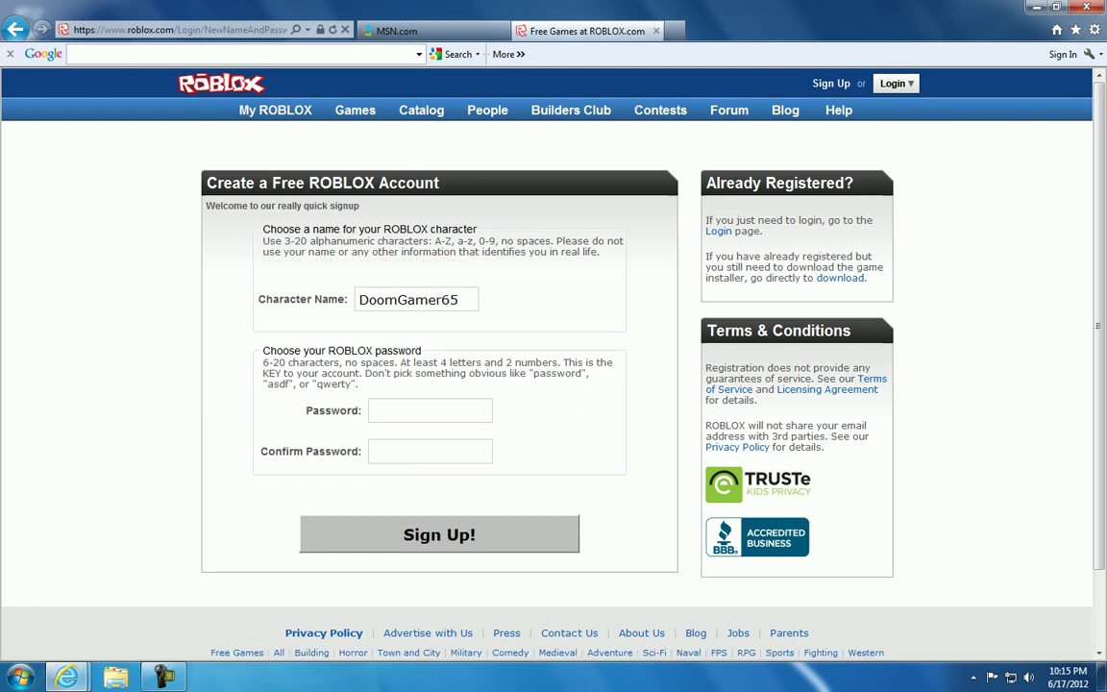
left_click_drag(397, 299, 471, 300)
Enter the same 7-character password in both Password and Confirm Password fields
left_click(413, 411)
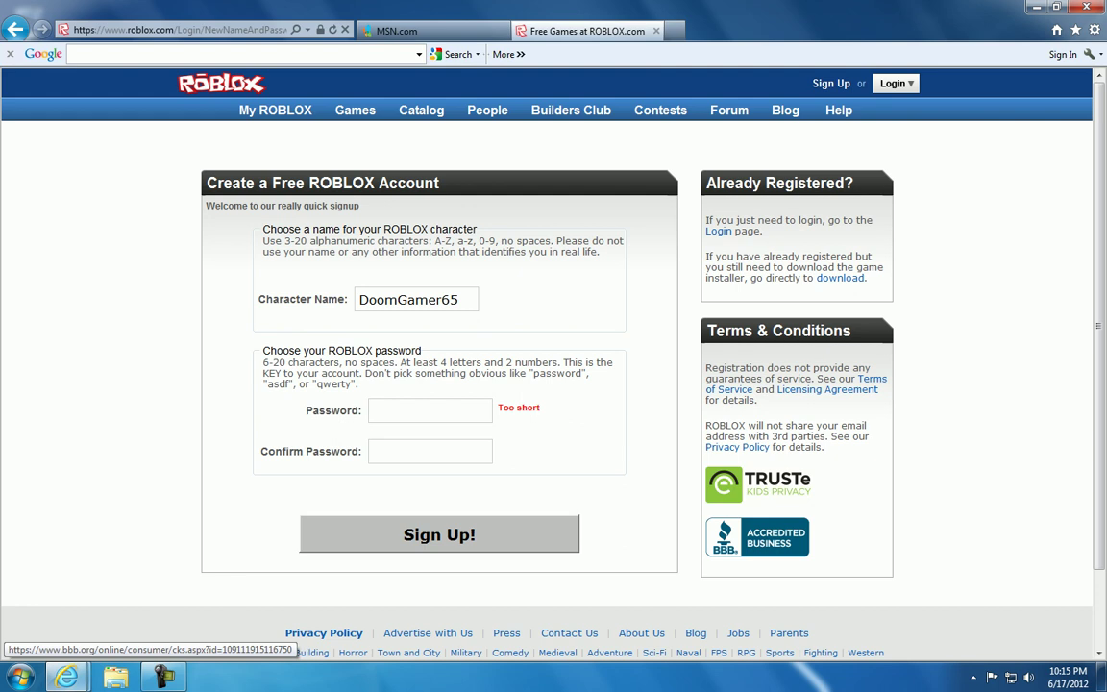
type("*******")
left_click(385, 451)
type("****")
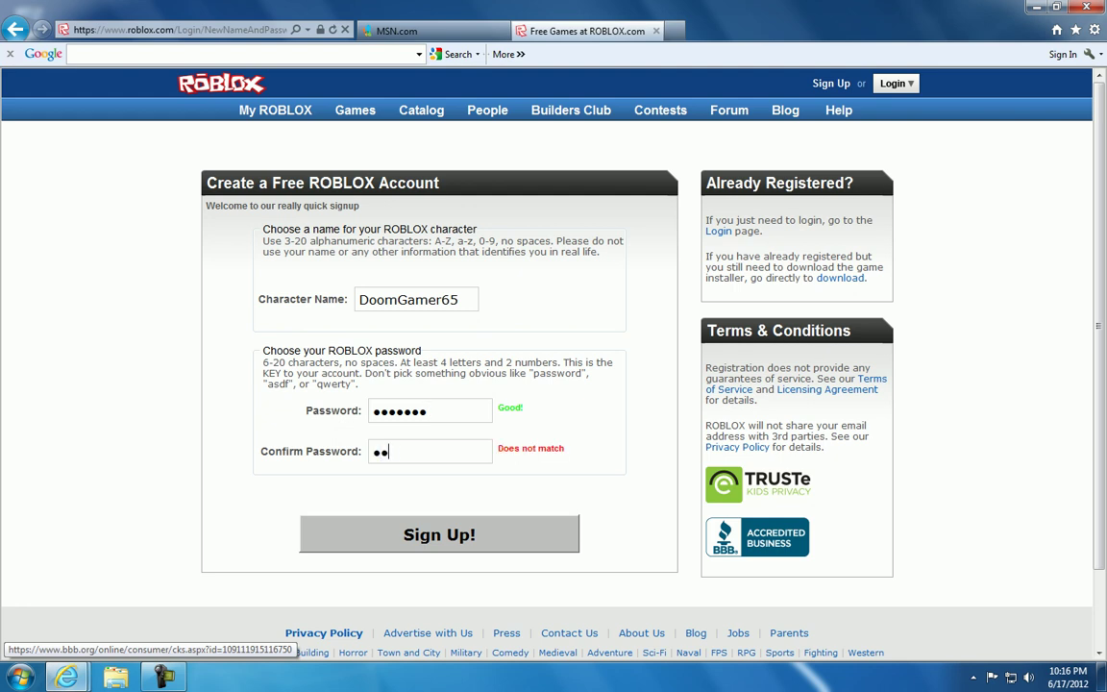
type("***")
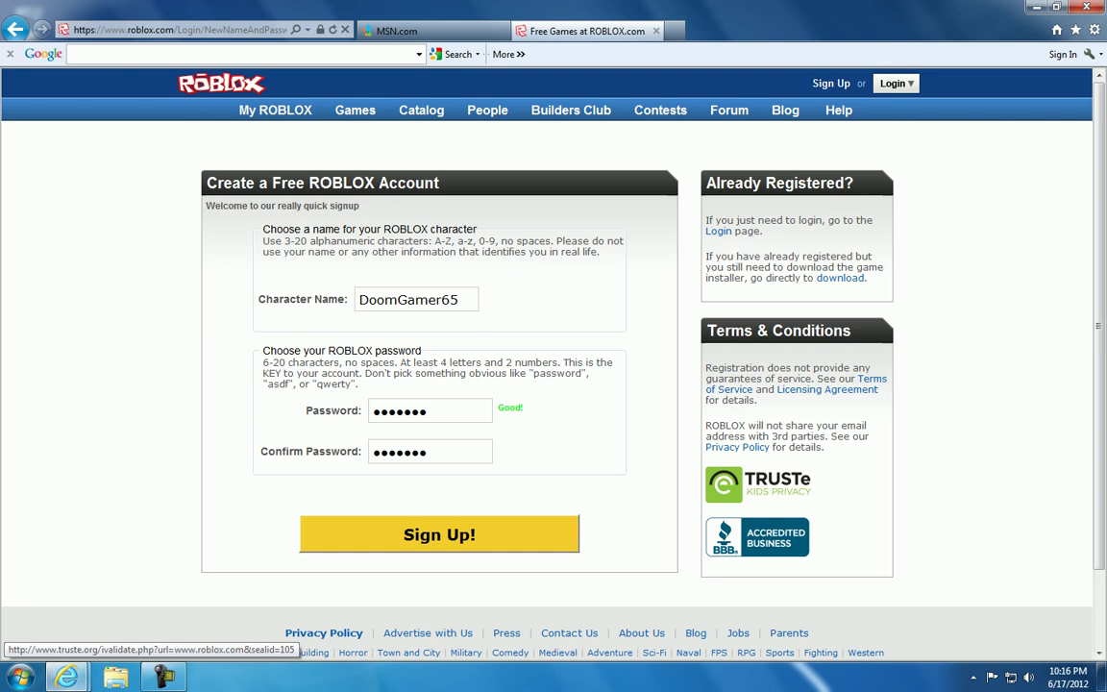
Submit the signup form to create the DoomGamer65 account
key("ctrl+a")
key("Tab")
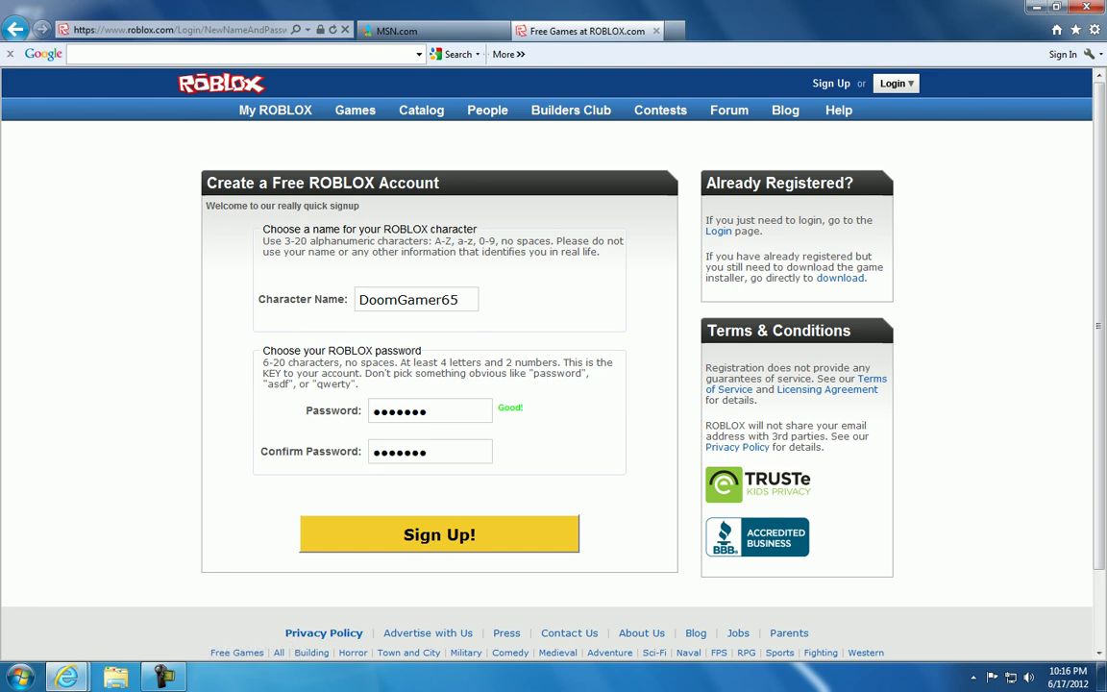
key("Return")
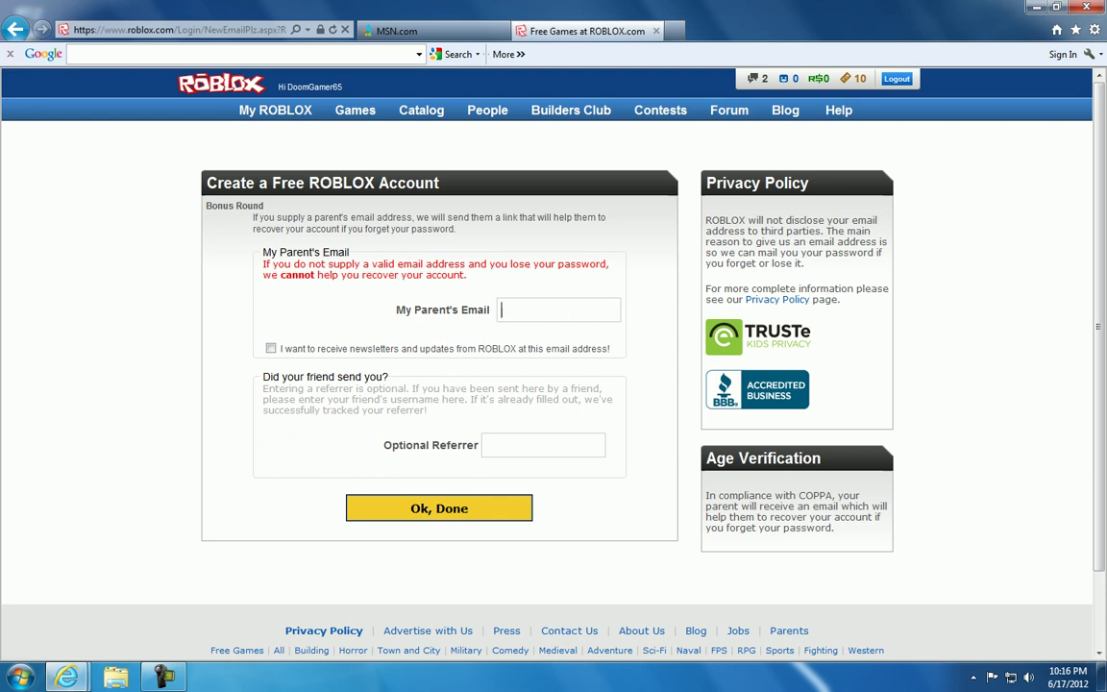
Add the parent's email address with a .net domain, opt in to newsletters, and finish
left_click(501, 309)
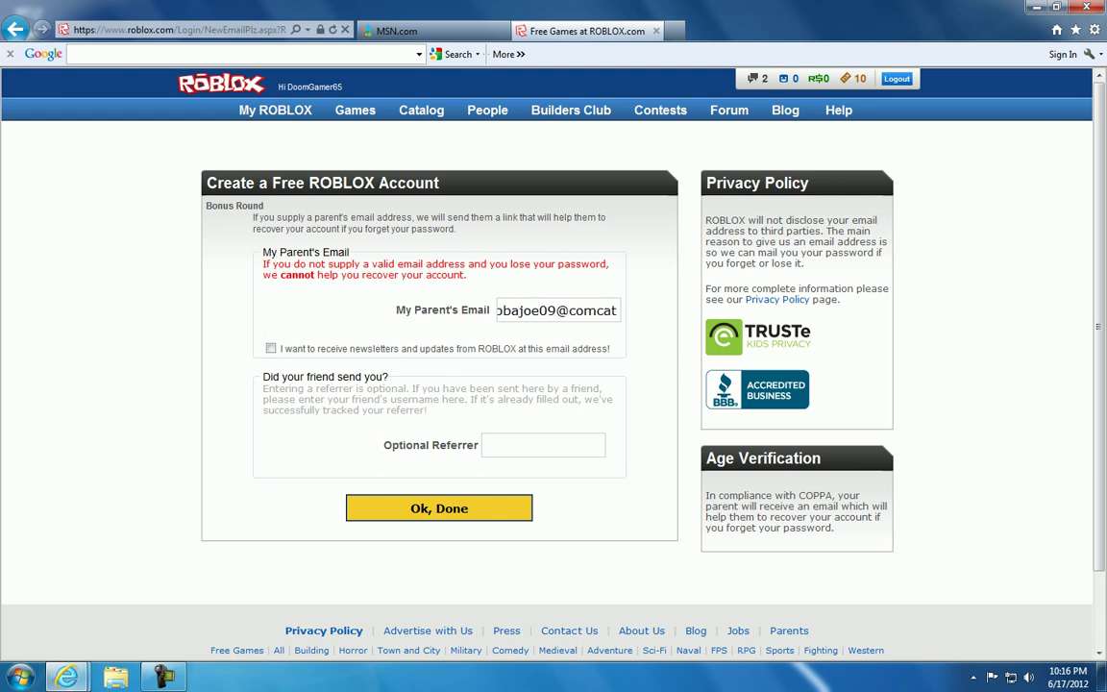
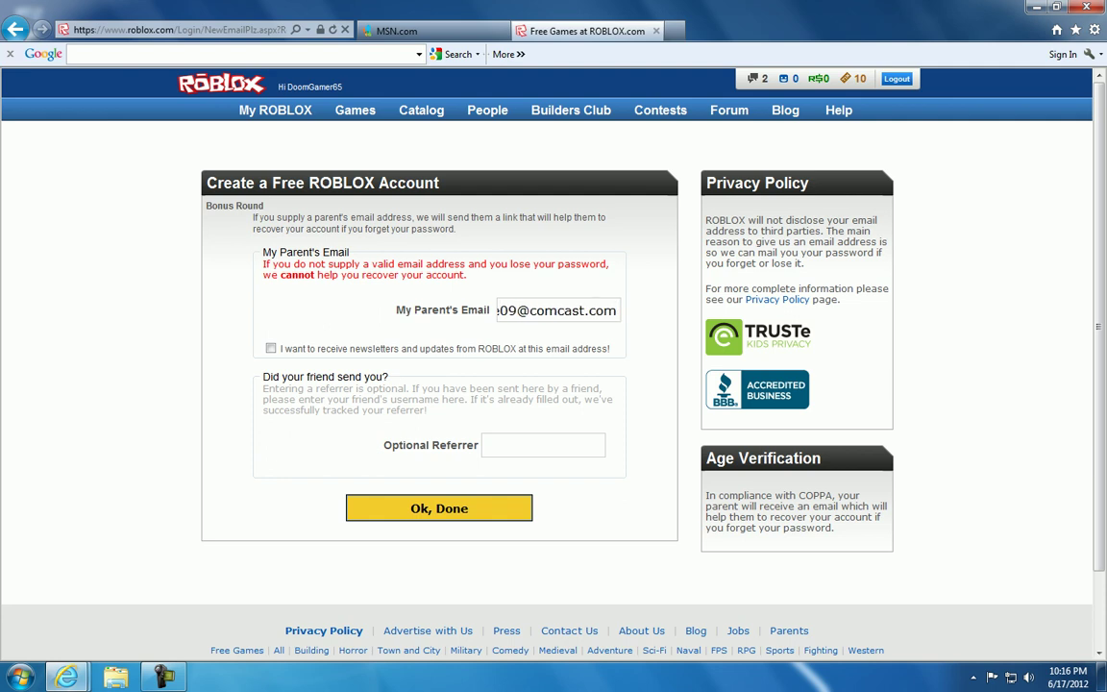
left_click(392, 348)
double_click(603, 311)
type("net")
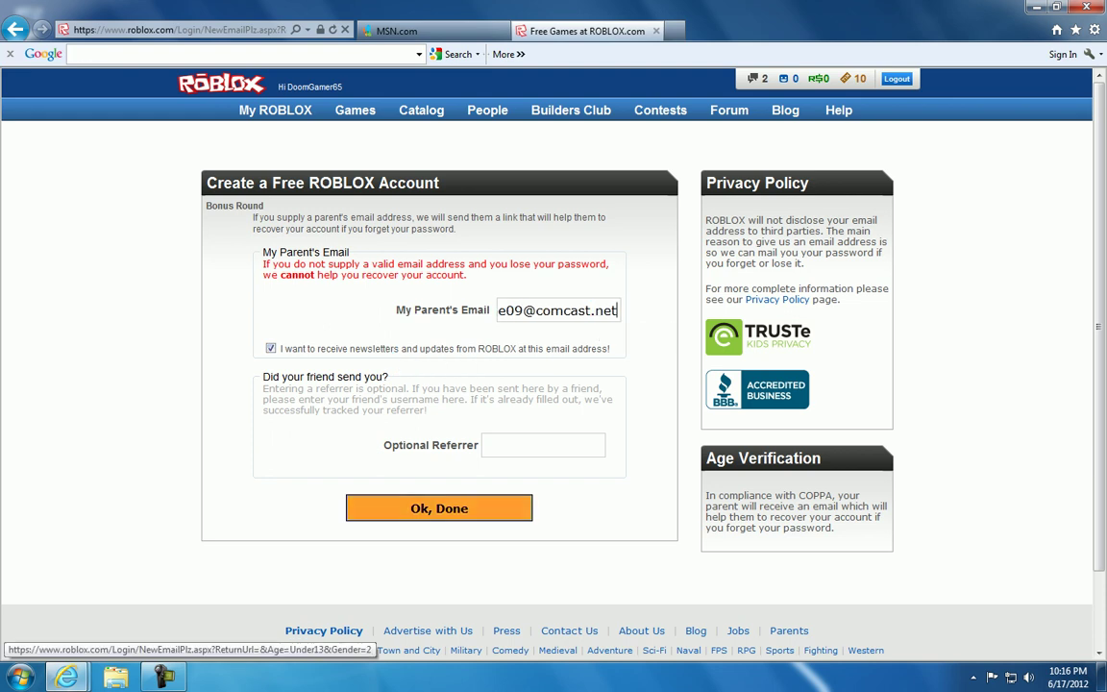
left_click(439, 508)
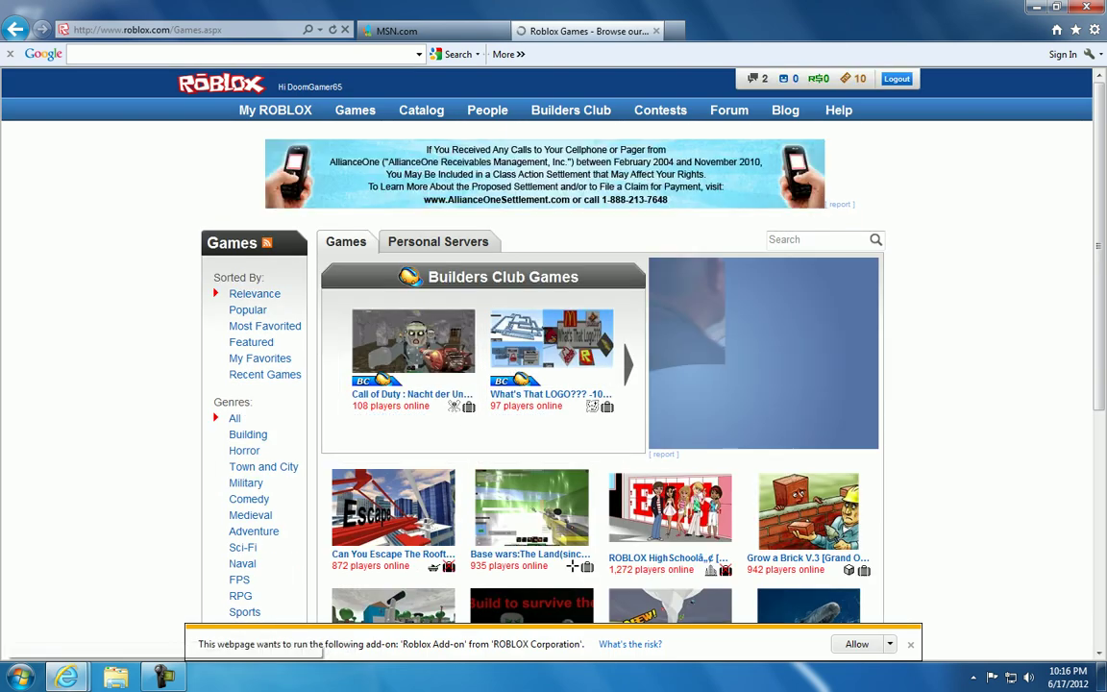
Read and delete the Welcome to ROBLOX message in the Inbox
left_click(784, 78)
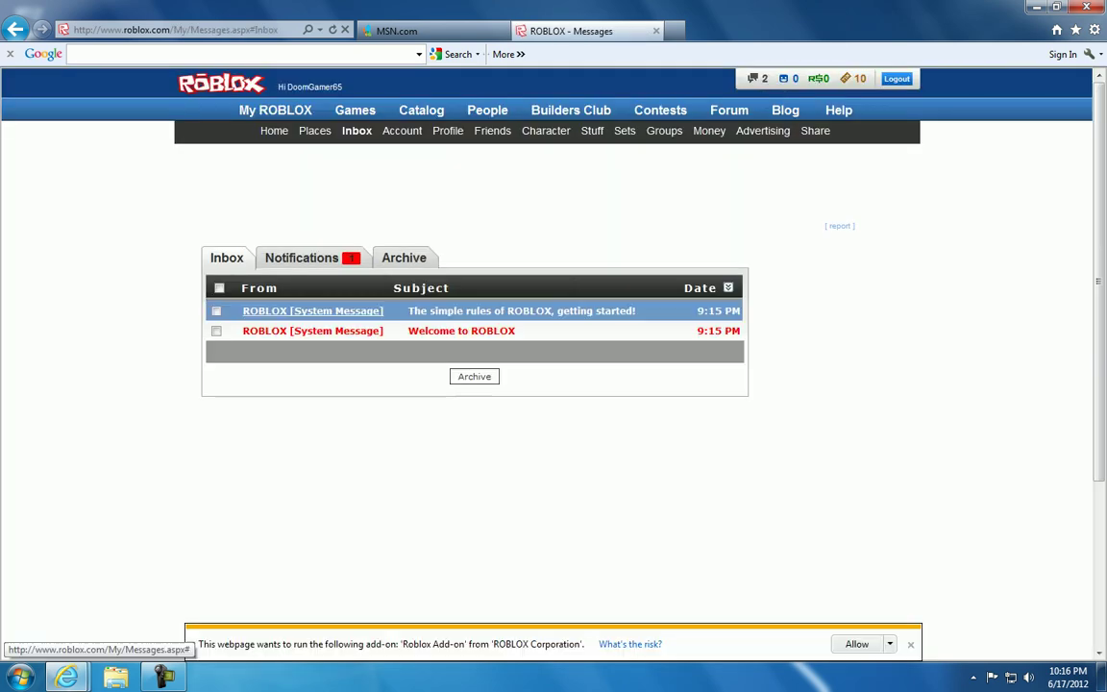
left_click(461, 331)
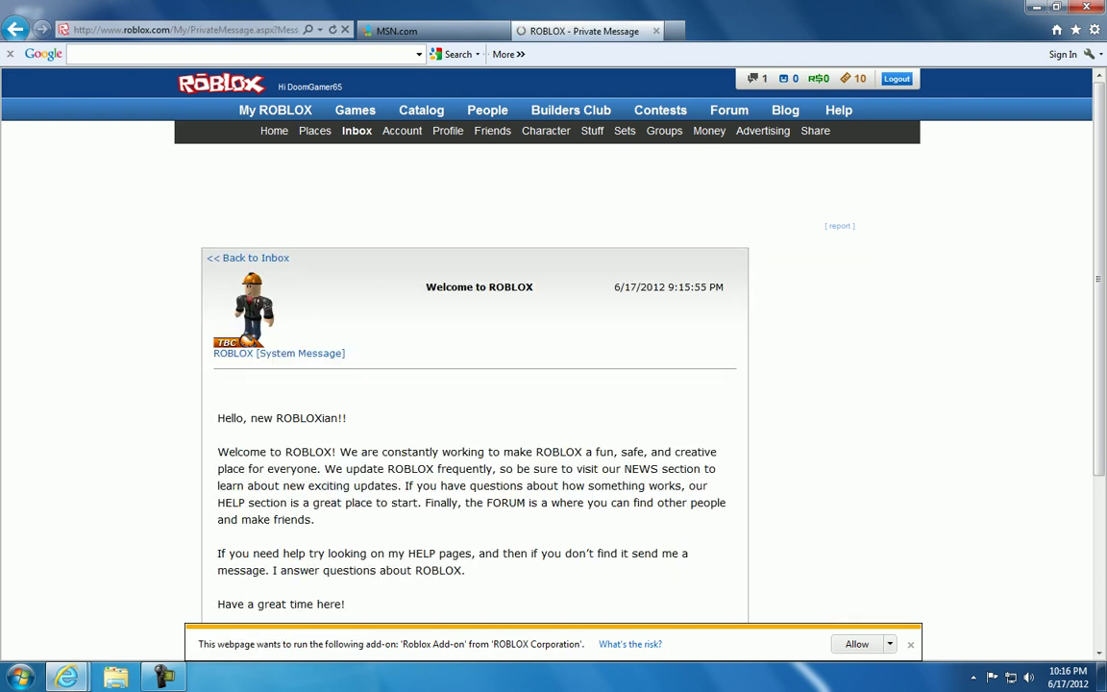
scroll(554, 385, "down", 3)
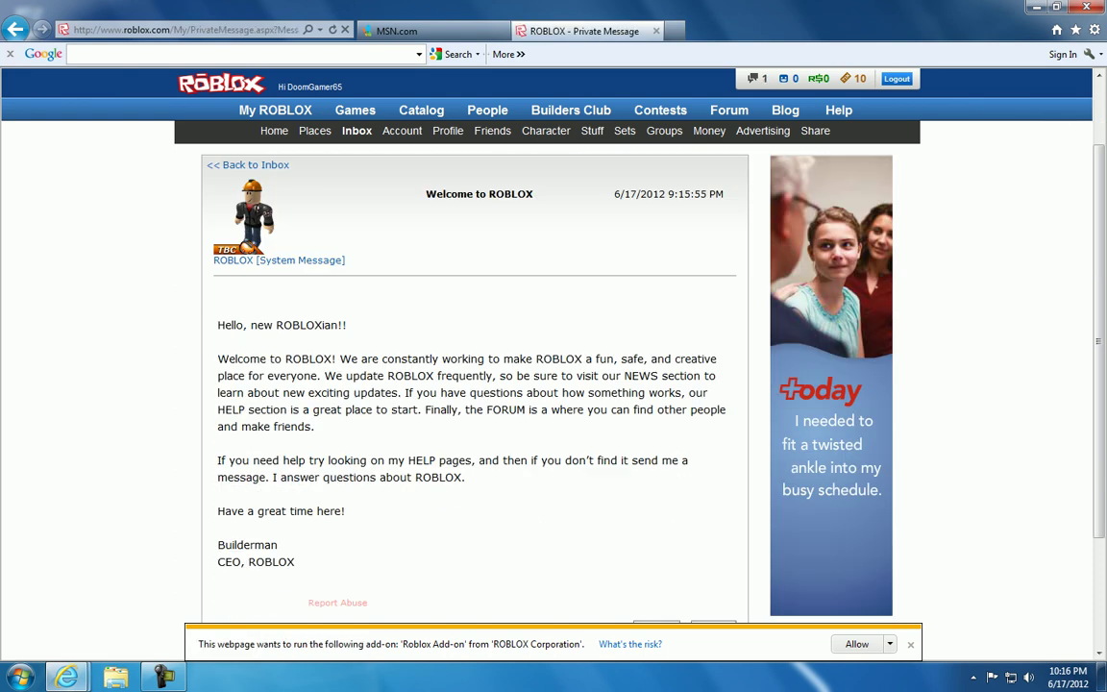
left_click(714, 539)
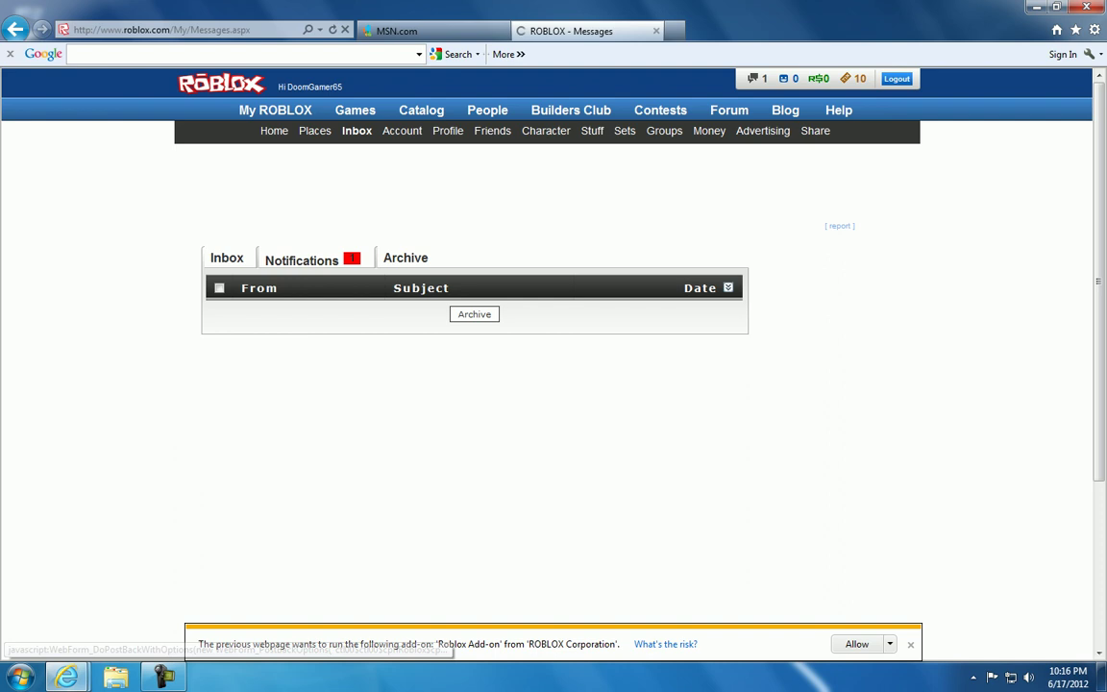
Read and delete the simple rules of ROBLOX message
left_click(538, 312)
middle_click(465, 365)
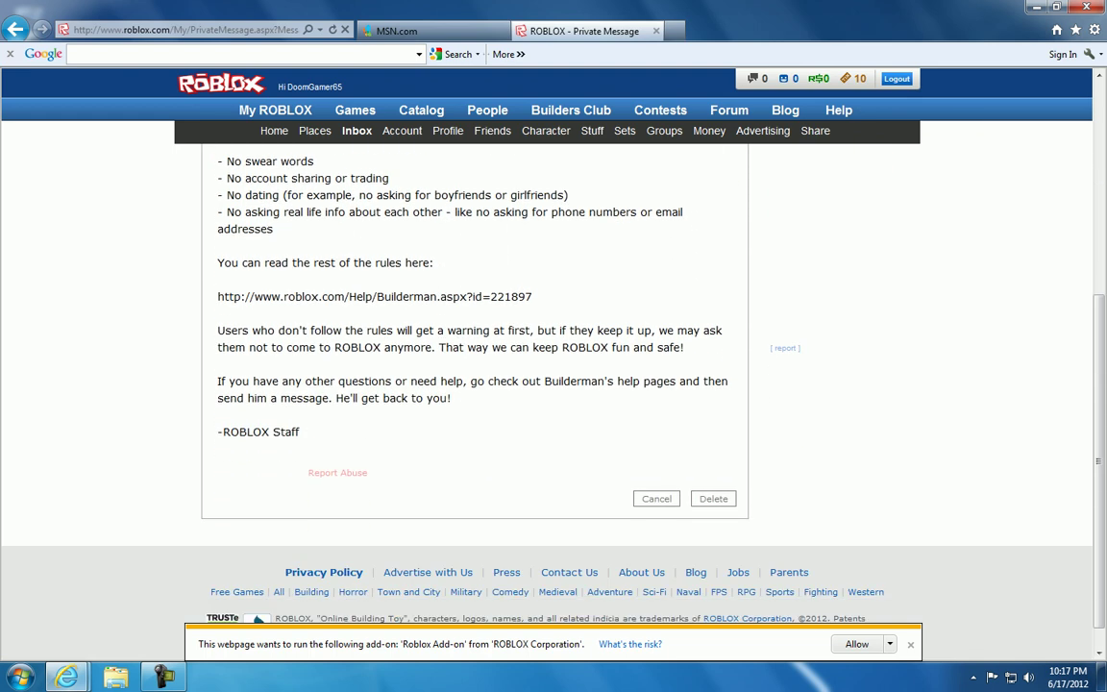
left_click_drag(231, 332, 203, 464)
left_click(713, 498)
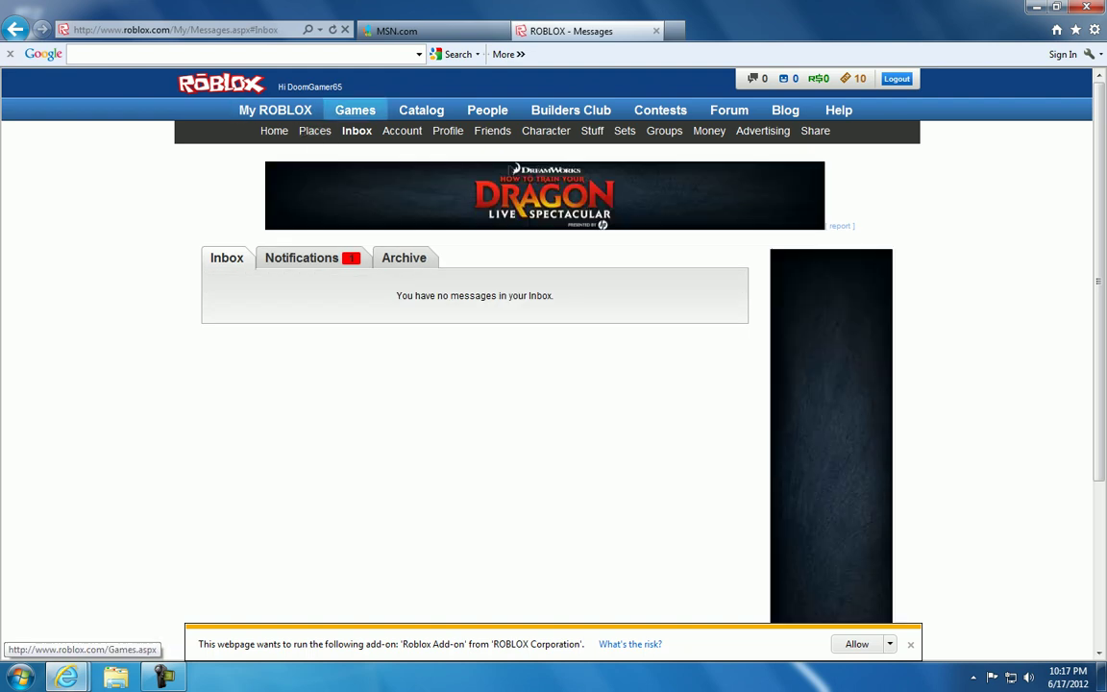
Dismiss the Google Toolbar message, permanently disable MediaFire, and close the MSN tab
left_click(275, 110)
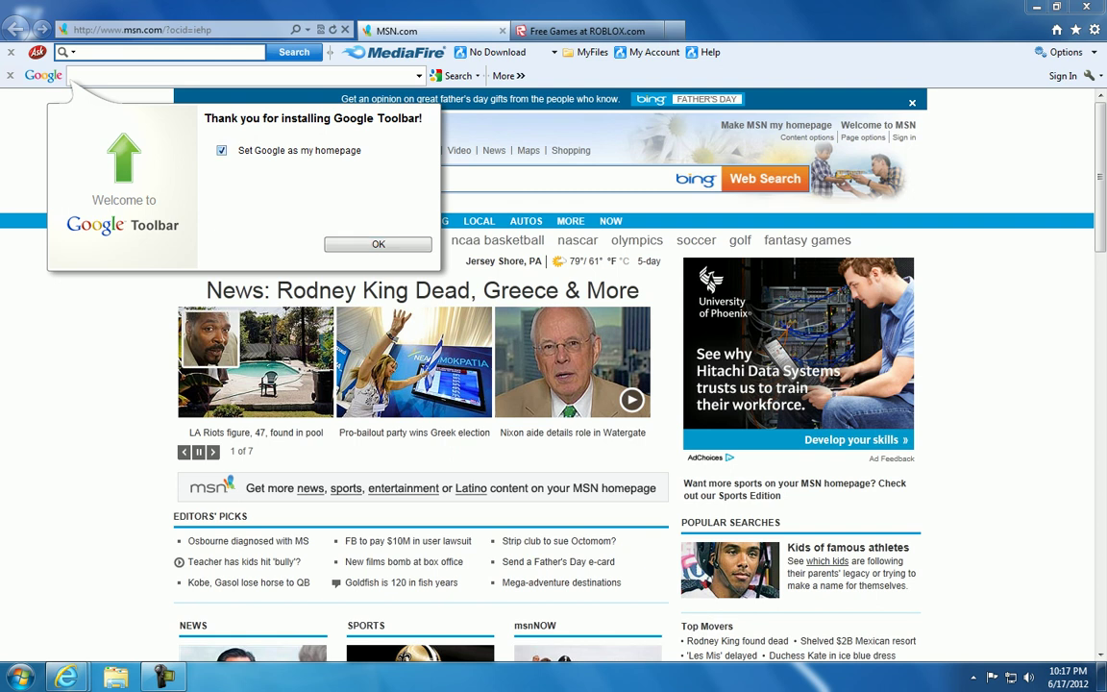
left_click(11, 52)
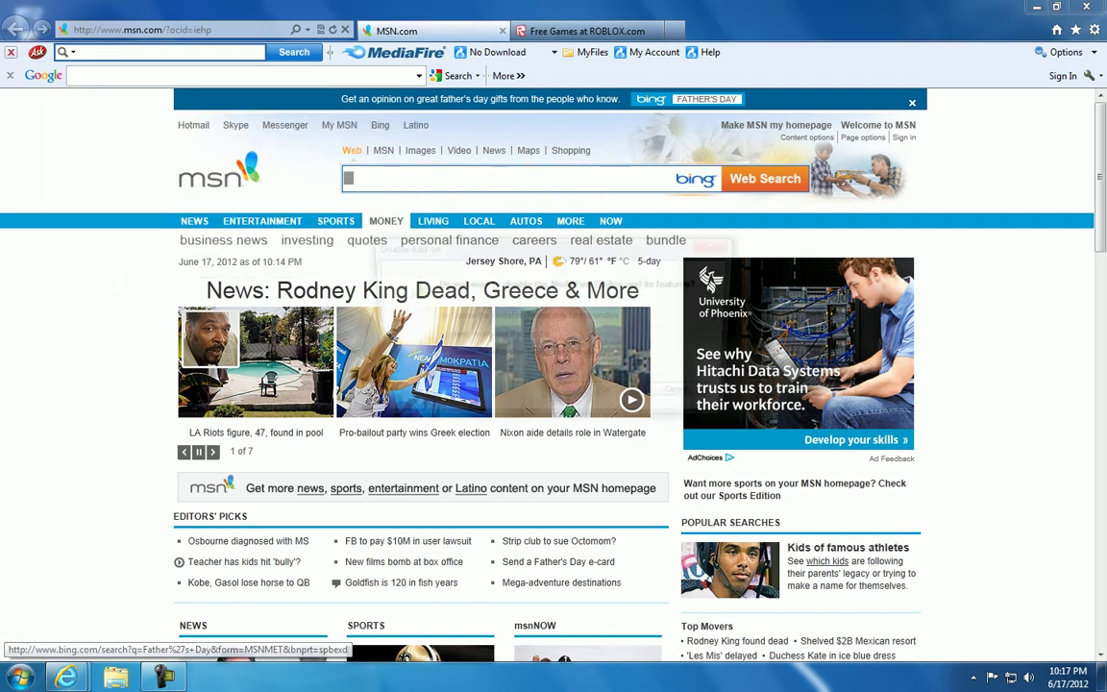
left_click(612, 398)
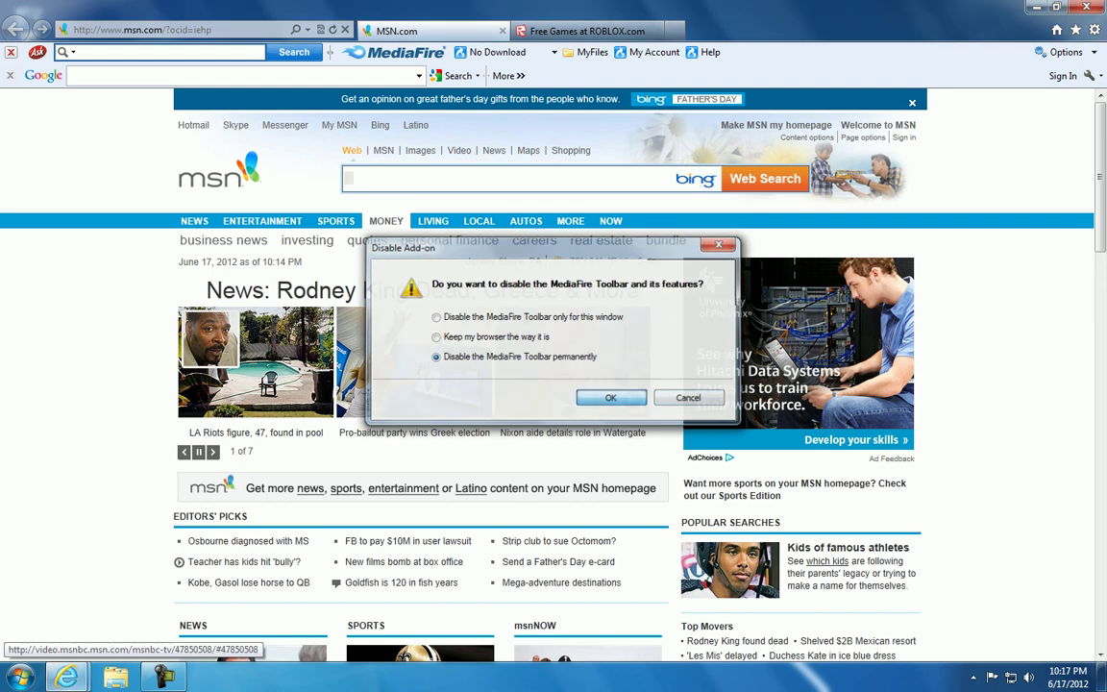
left_click(613, 327)
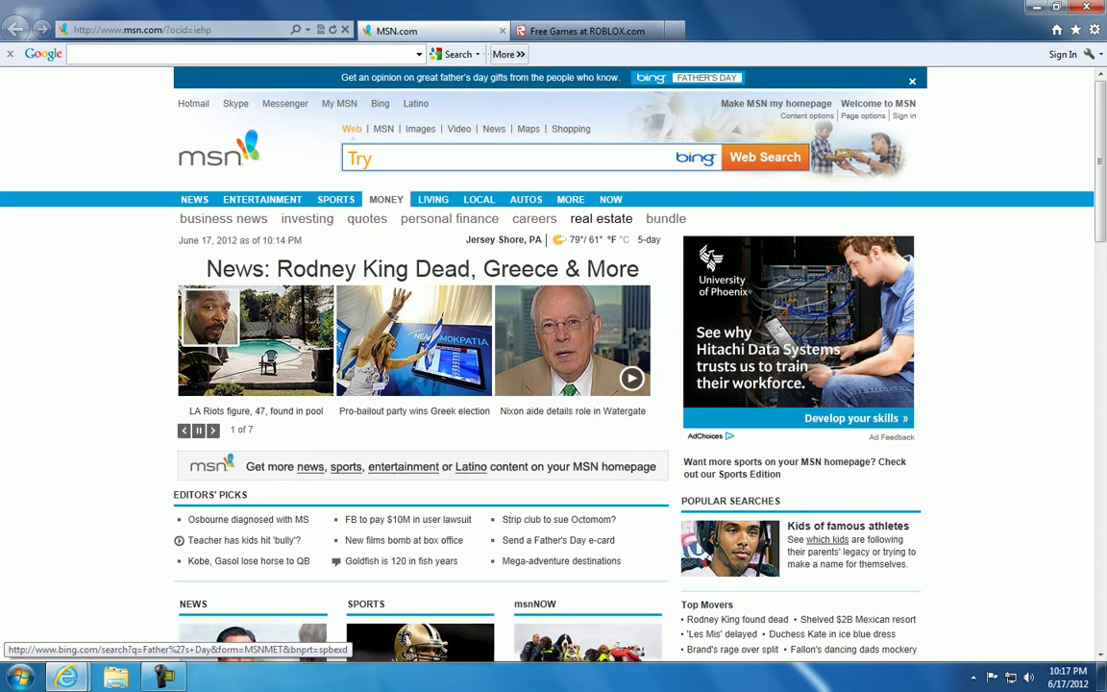
left_click(587, 31)
left_click(502, 31)
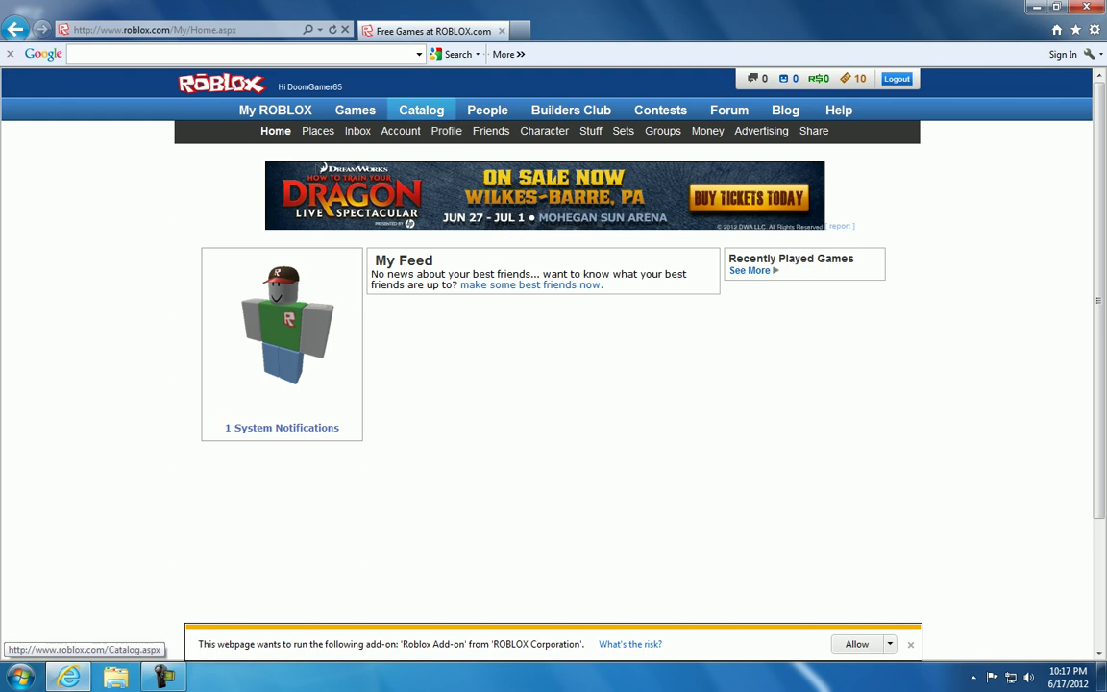
Browse the Games list, scrolling down and back up
left_click(356, 111)
scroll(920, 365, "down", 5)
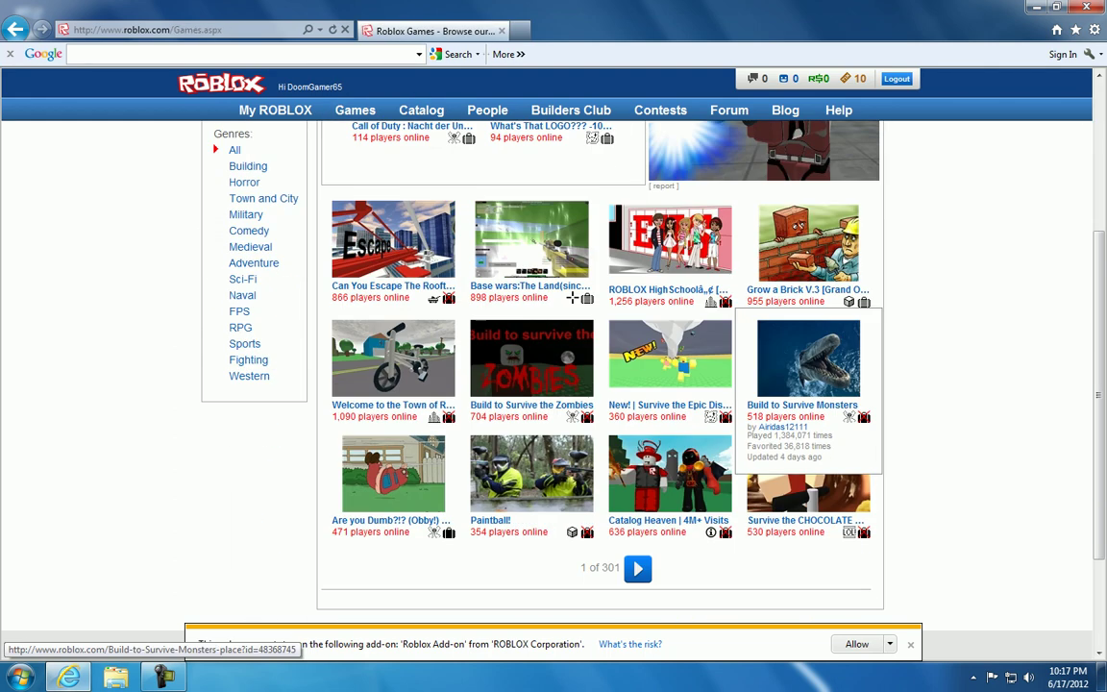
scroll(745, 356, "up", 1)
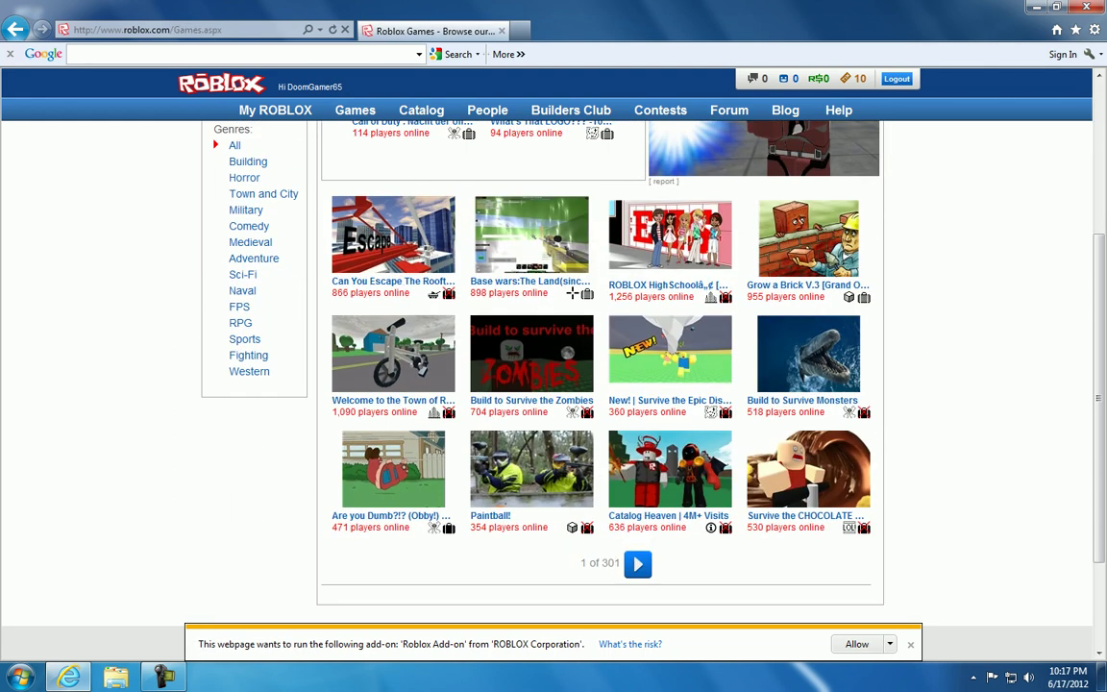
scroll(745, 355, "up", 3)
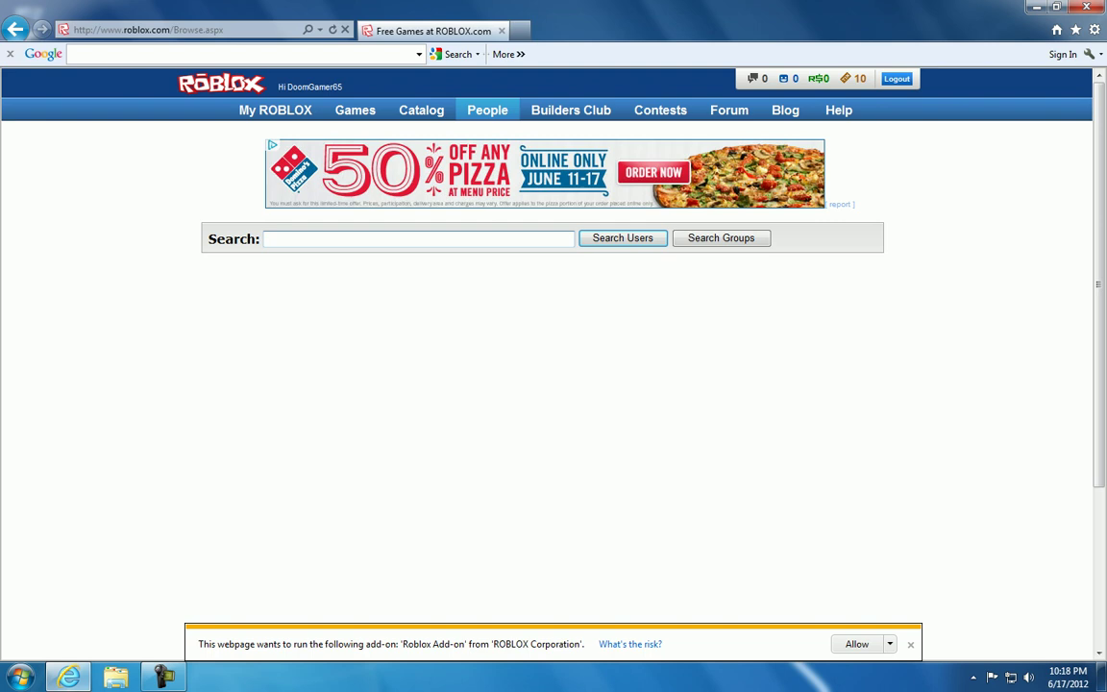
Search People for ROBLOX, then run the downloaded Roblox.exe installer
key("Return")
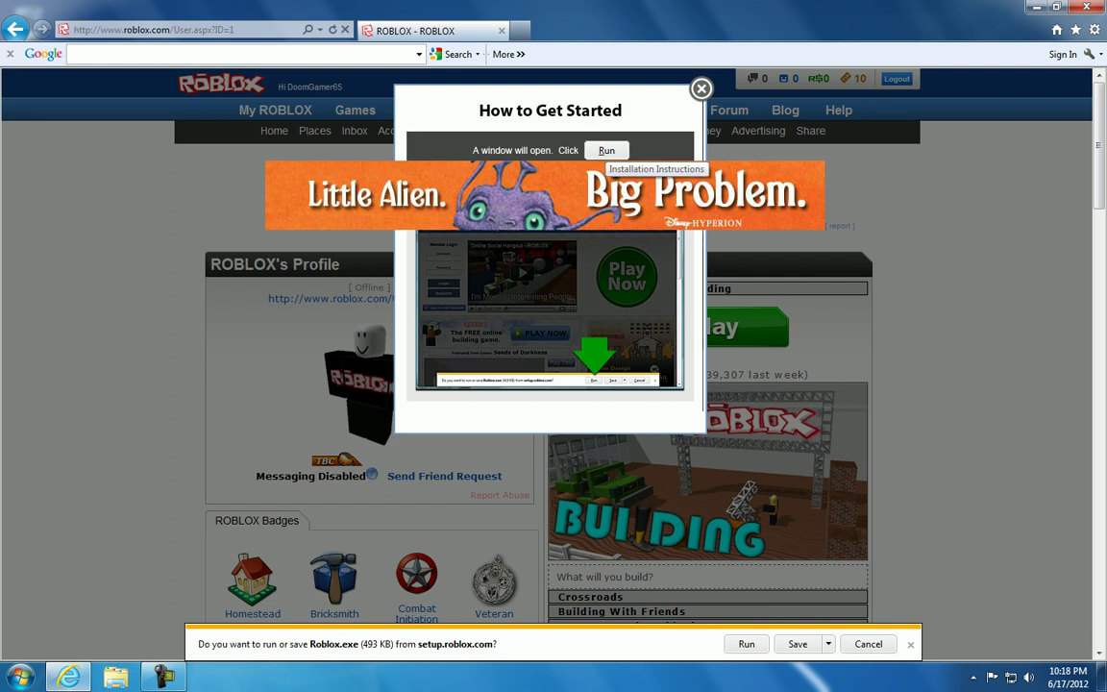
left_click(747, 645)
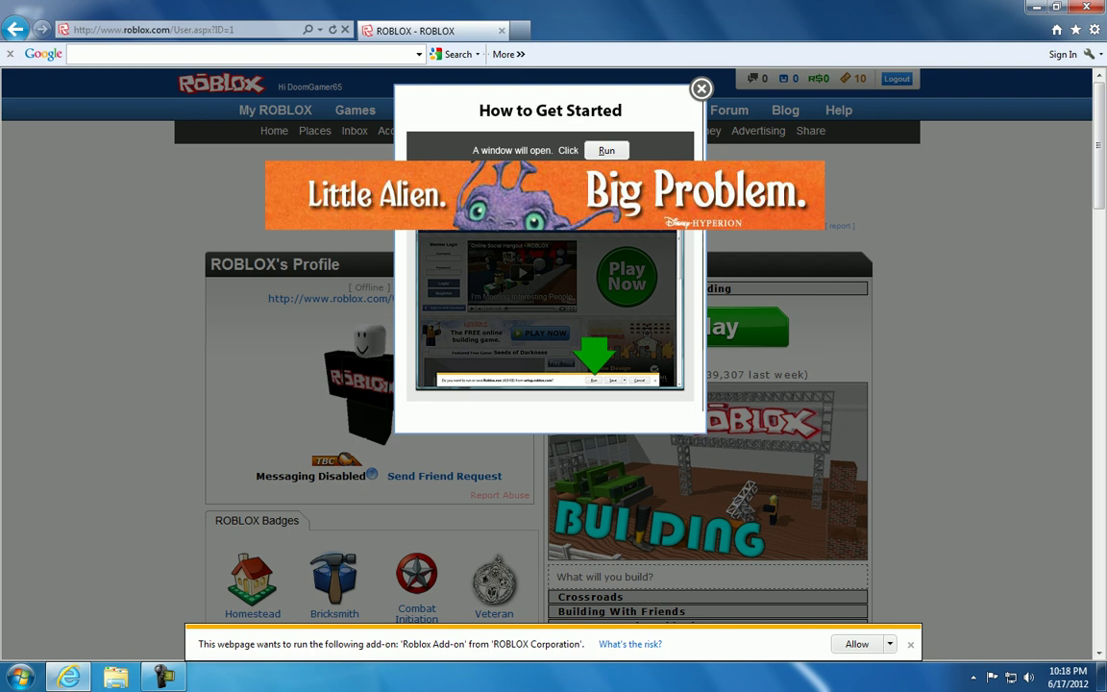
key("super")
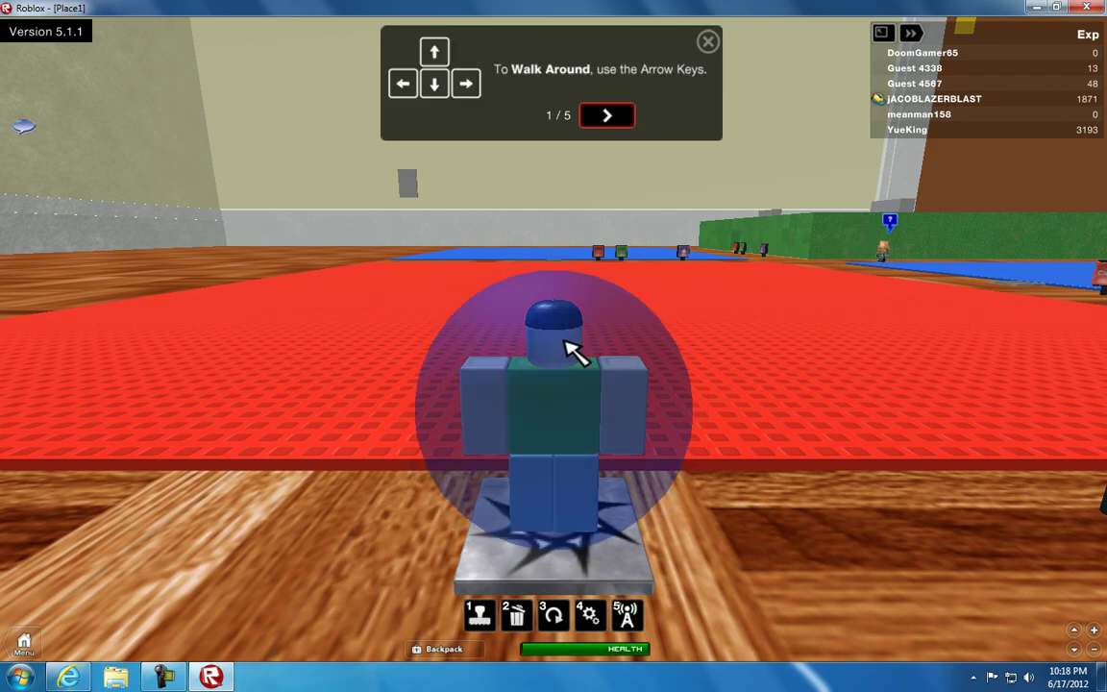
Swing the camera, walk off the spawn pad, and zoom with I and O
key("comma")
key("comma")
key("comma")
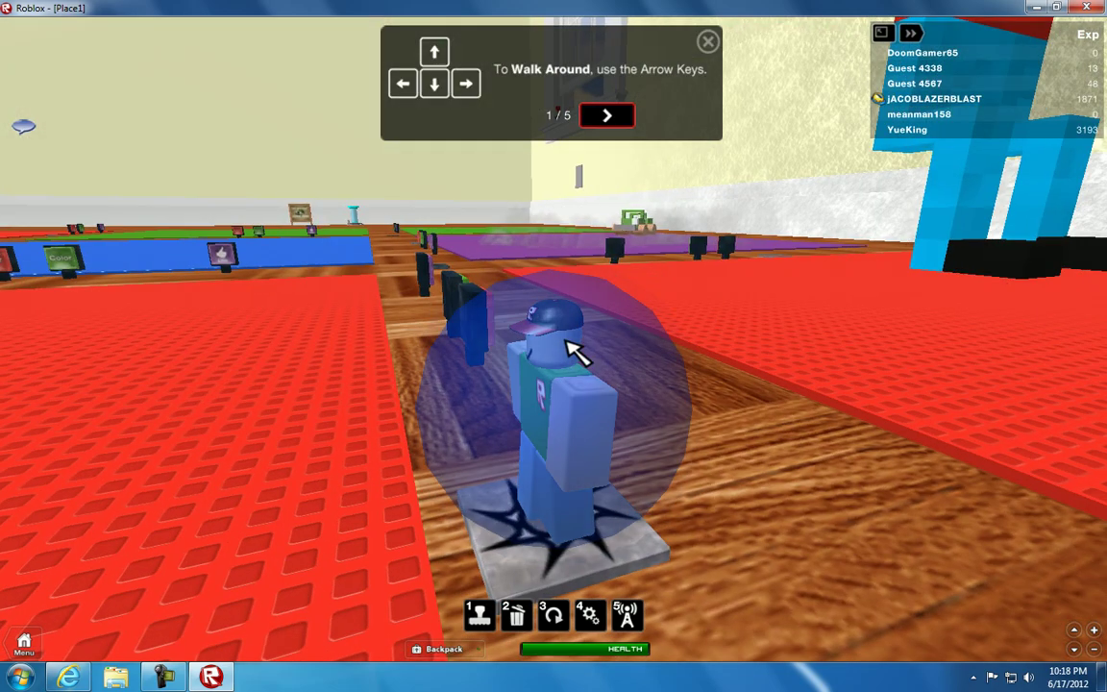
key("Up")
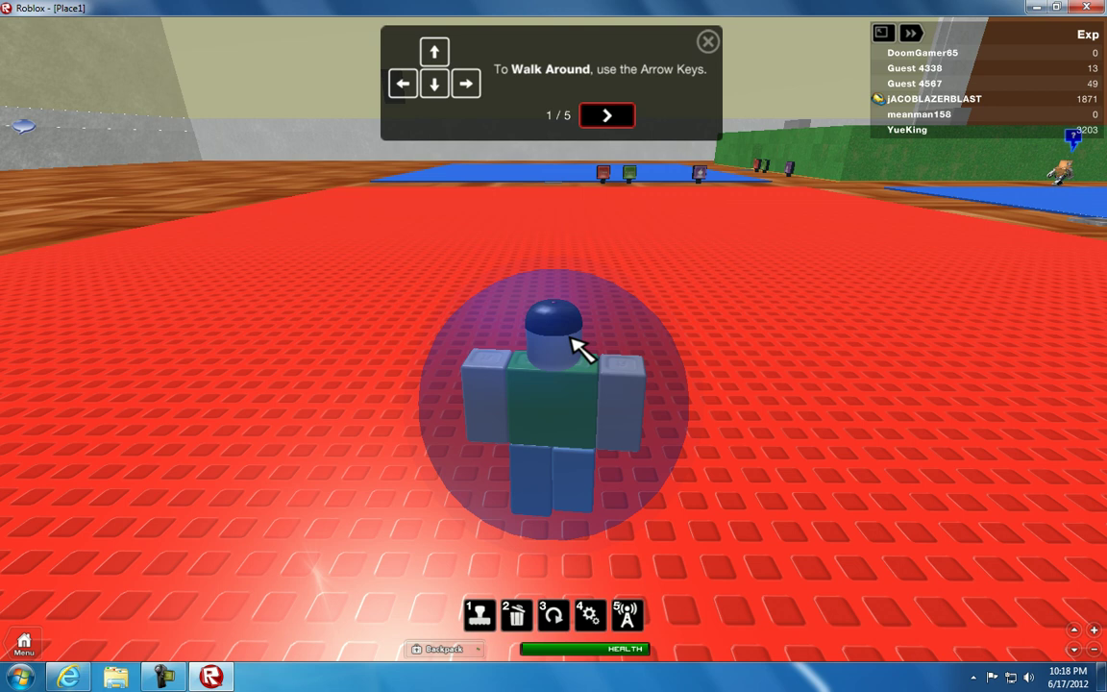
left_click(609, 116)
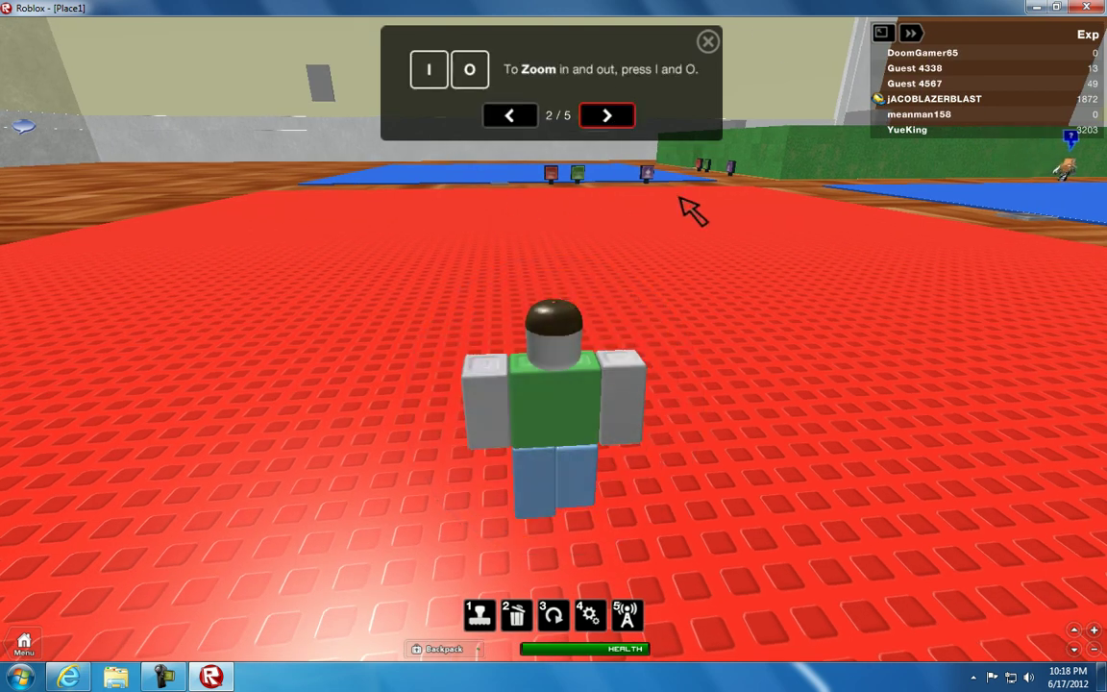
key("i")
key("o")
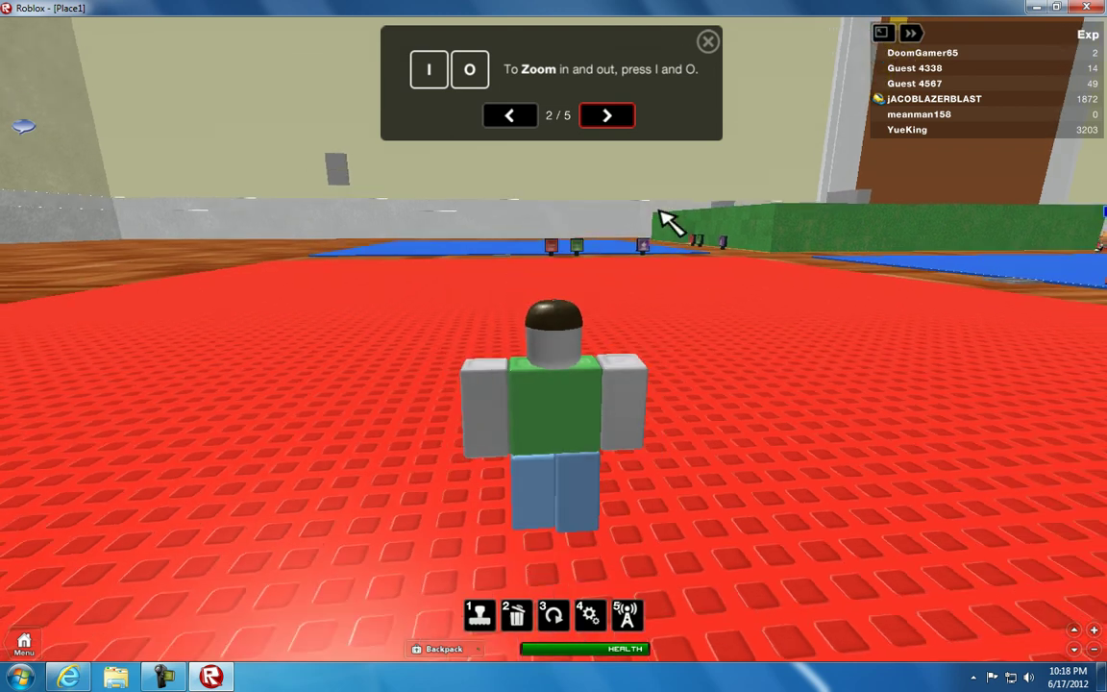
key("o")
Advance to the jumping tip, jump with Space, and finish the tutorial at 5/5
left_click(617, 124)
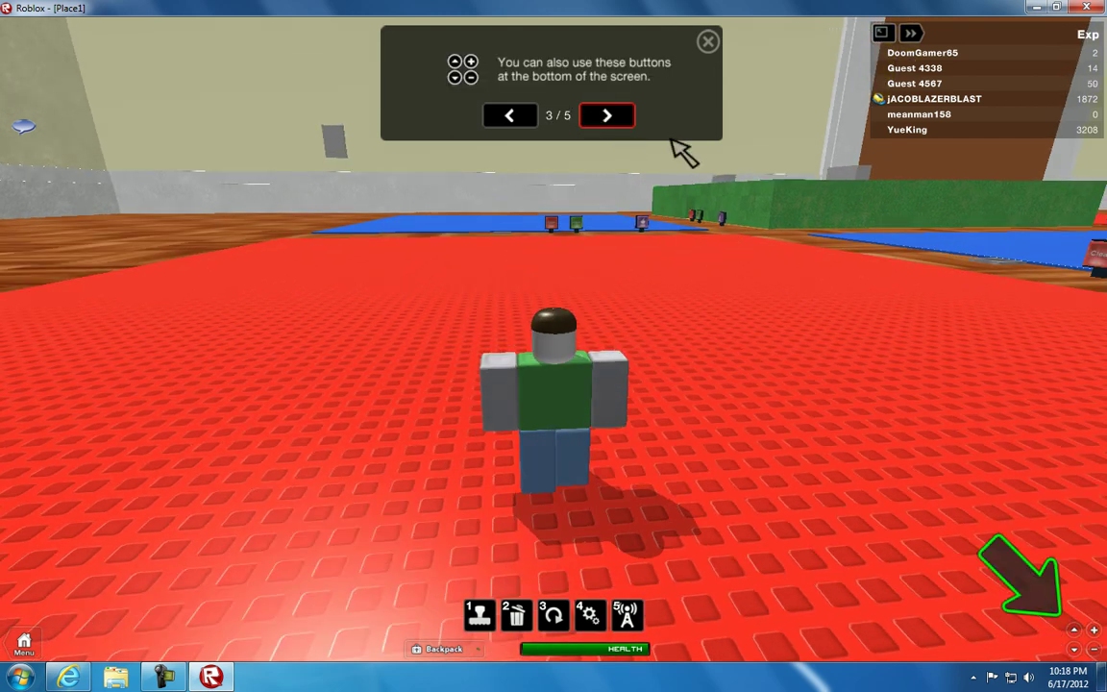
left_click(606, 116)
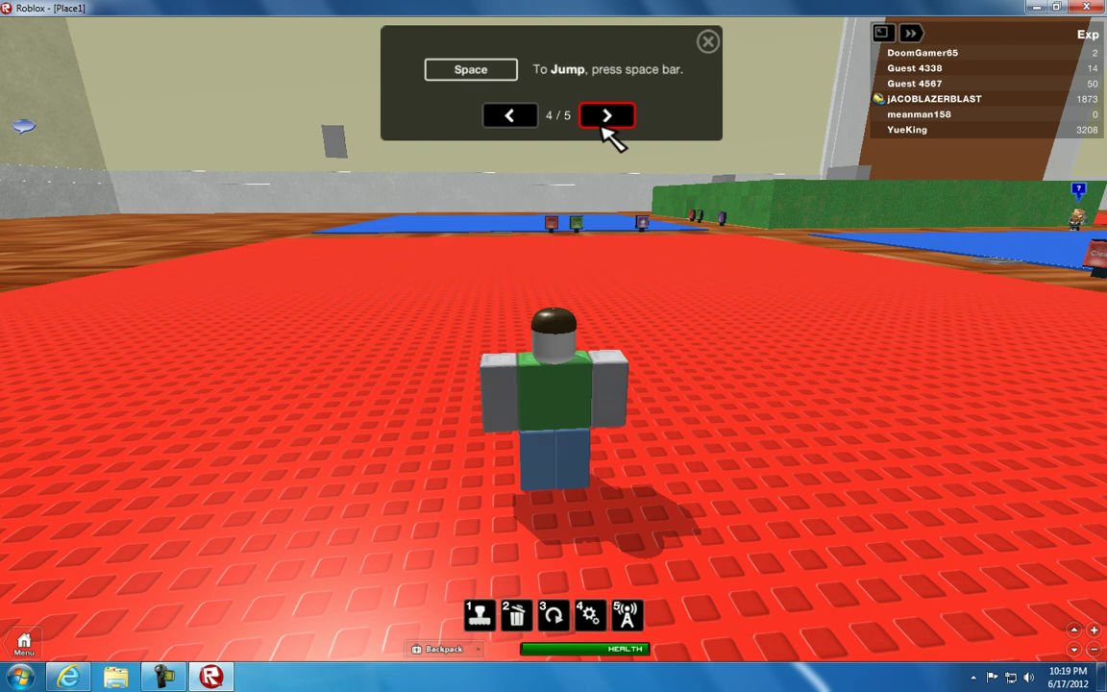
key("space")
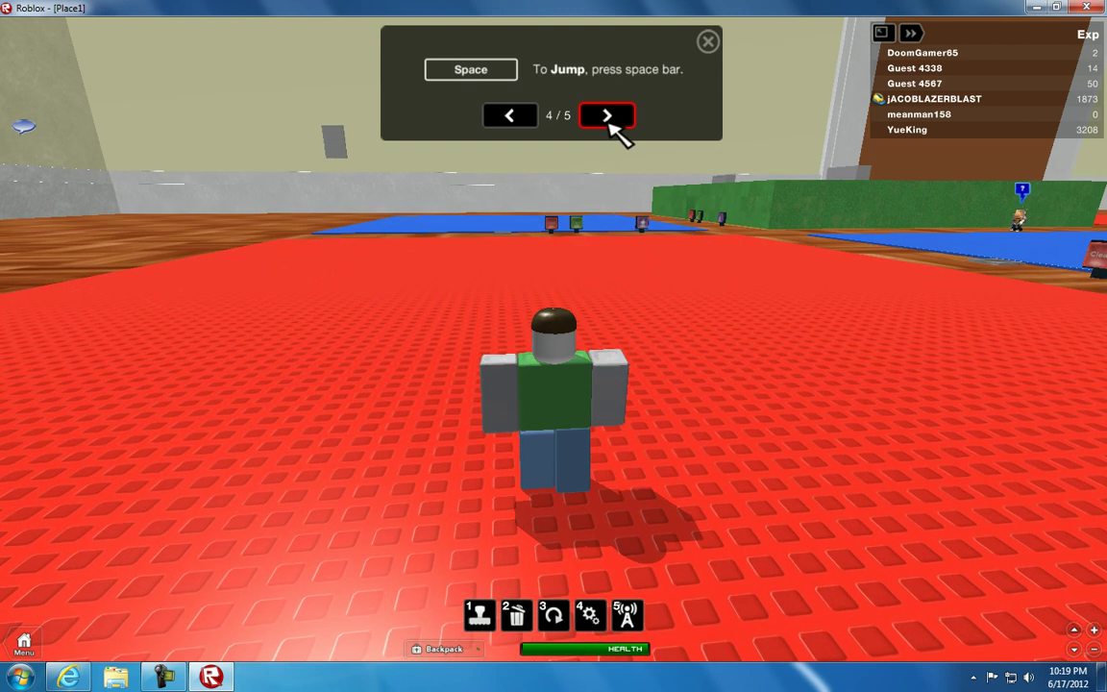
left_click(608, 123)
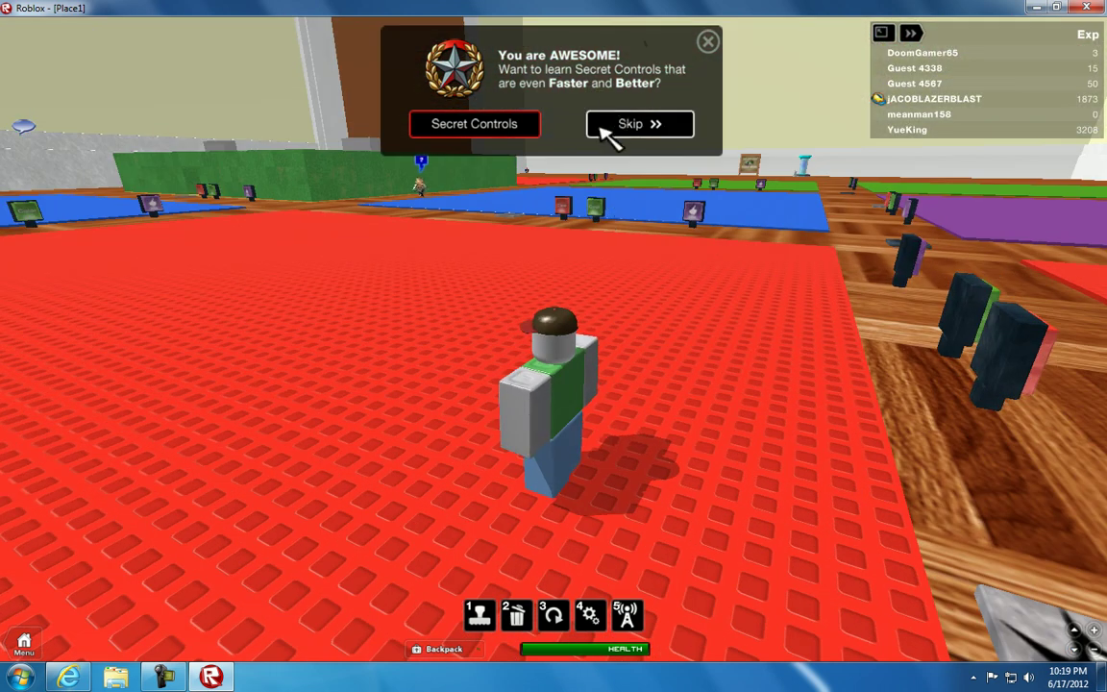
Start the Secret Controls tutorial and practise turning and zooming through its first tips
left_click(481, 127)
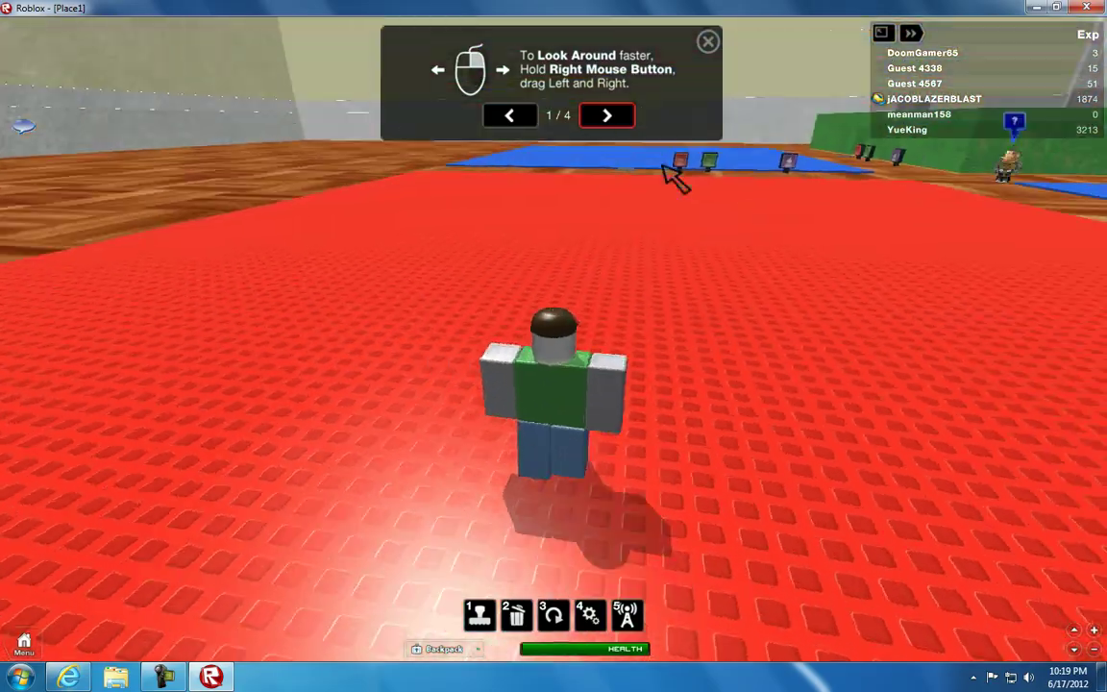
key("Left")
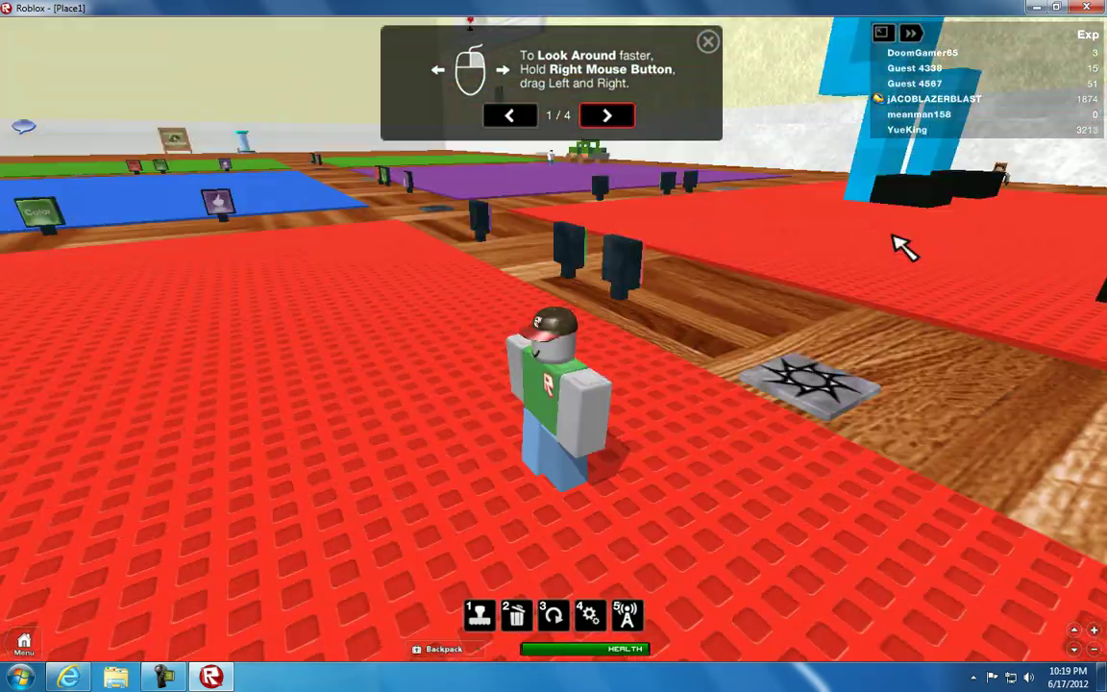
key("Left")
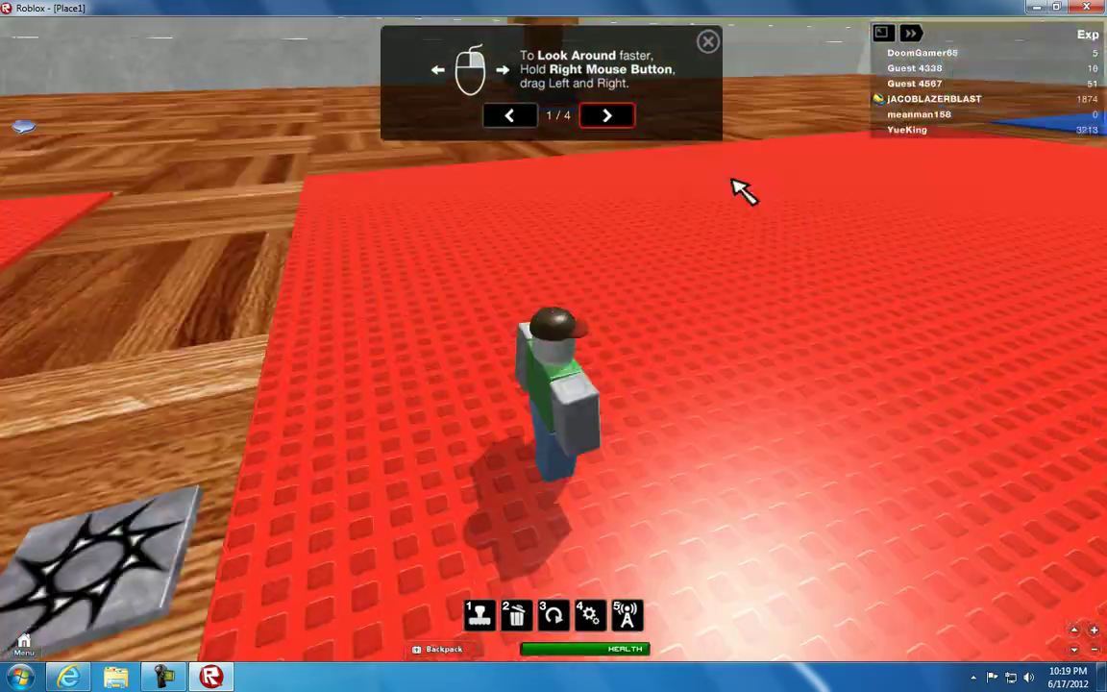
key("Left")
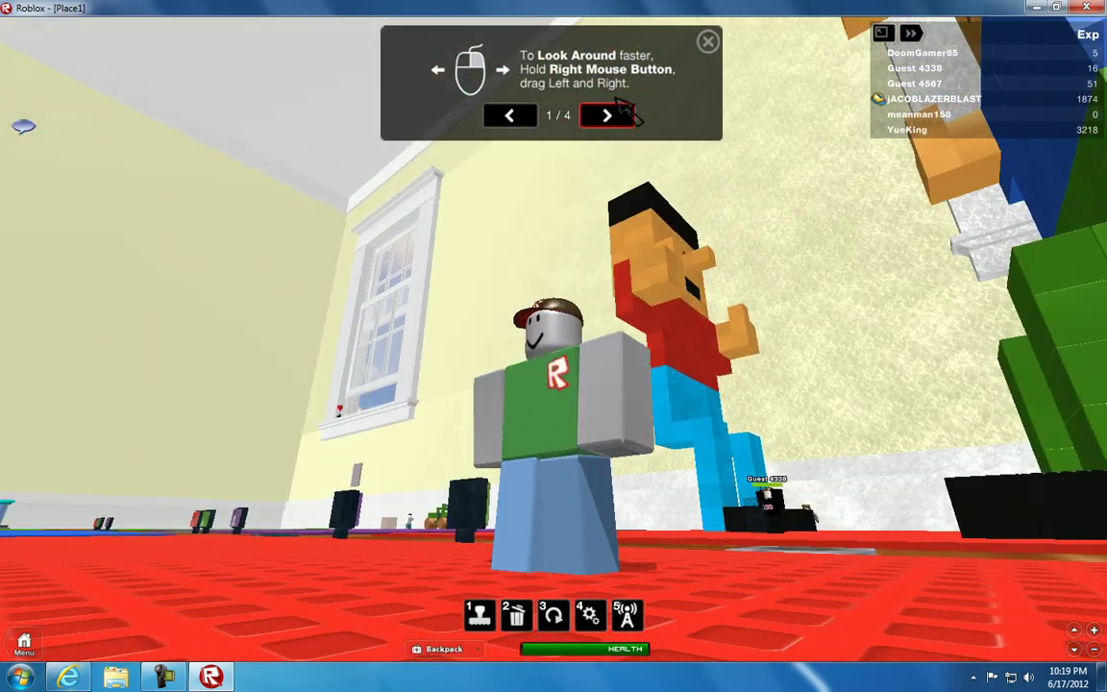
left_click(615, 111)
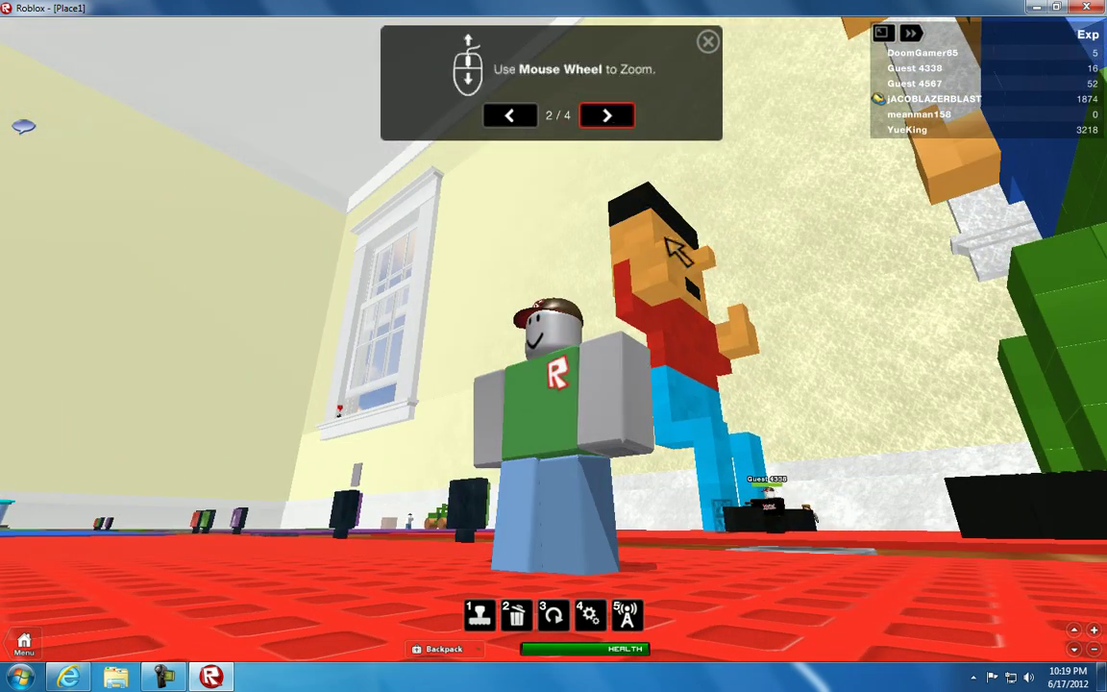
key("Left")
scroll(697, 272, "up", 3)
scroll(594, 205, "down", 3)
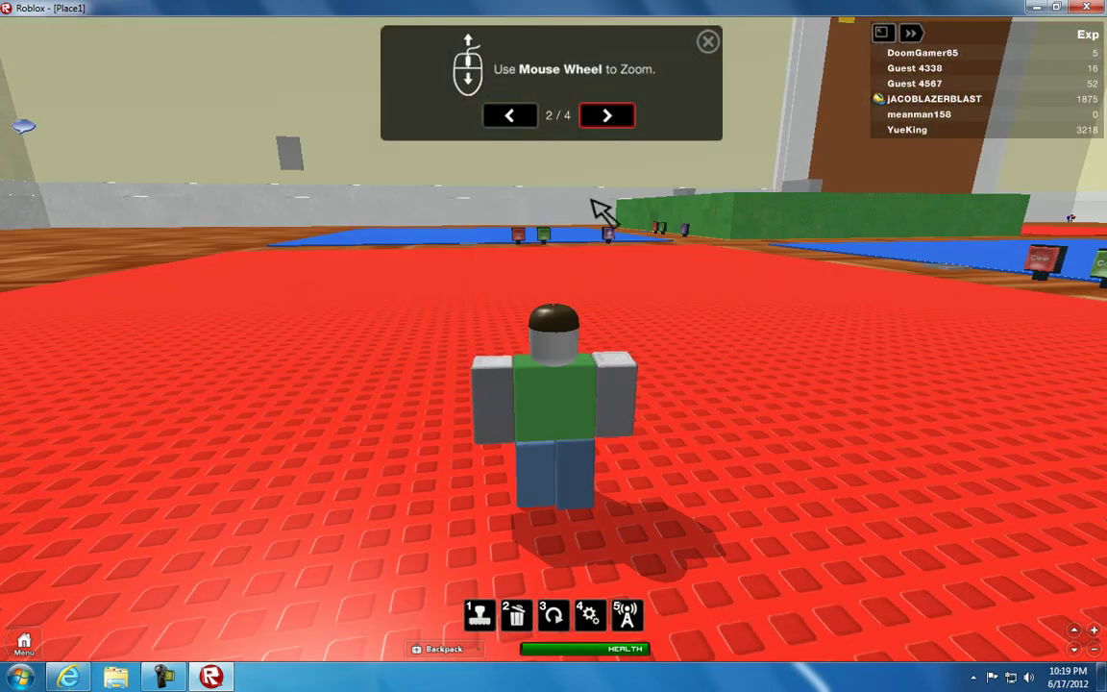
left_click(608, 115)
Finish the walking tip, walk the character forward, and close the help tip
key("Left")
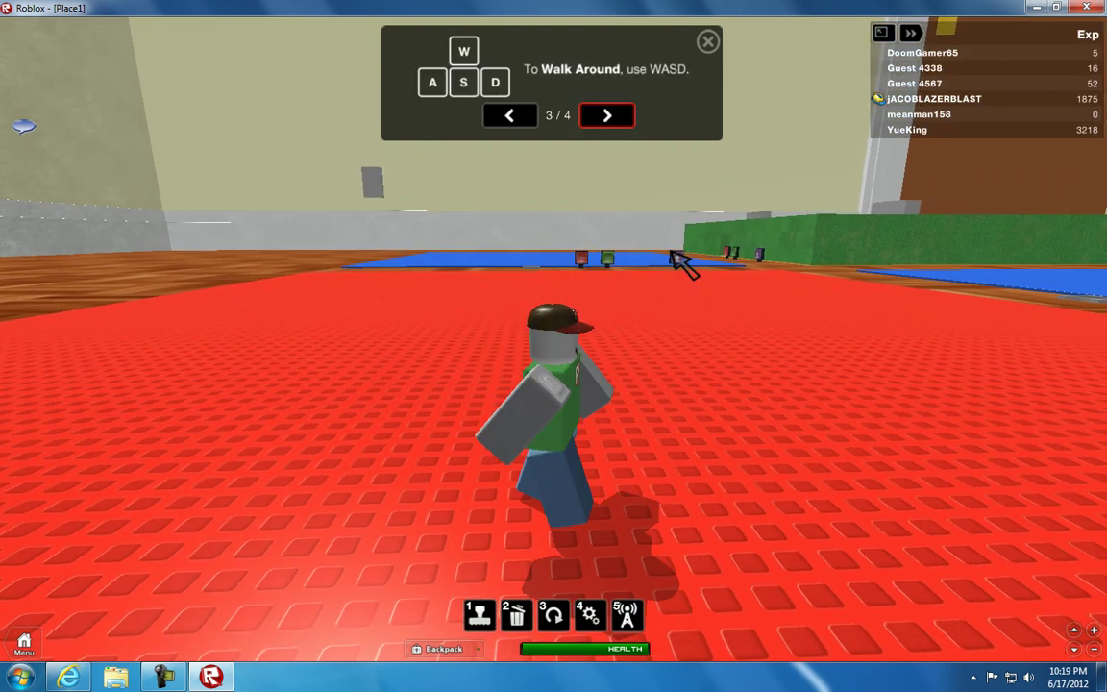
left_click(603, 115)
key("Left")
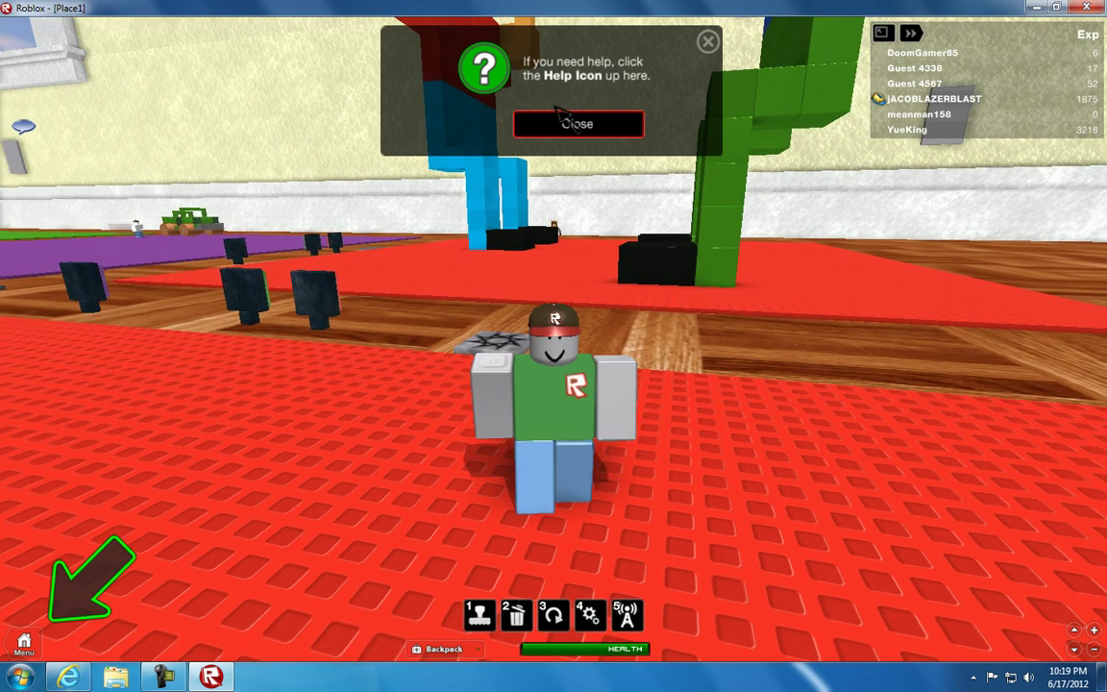
key("w")
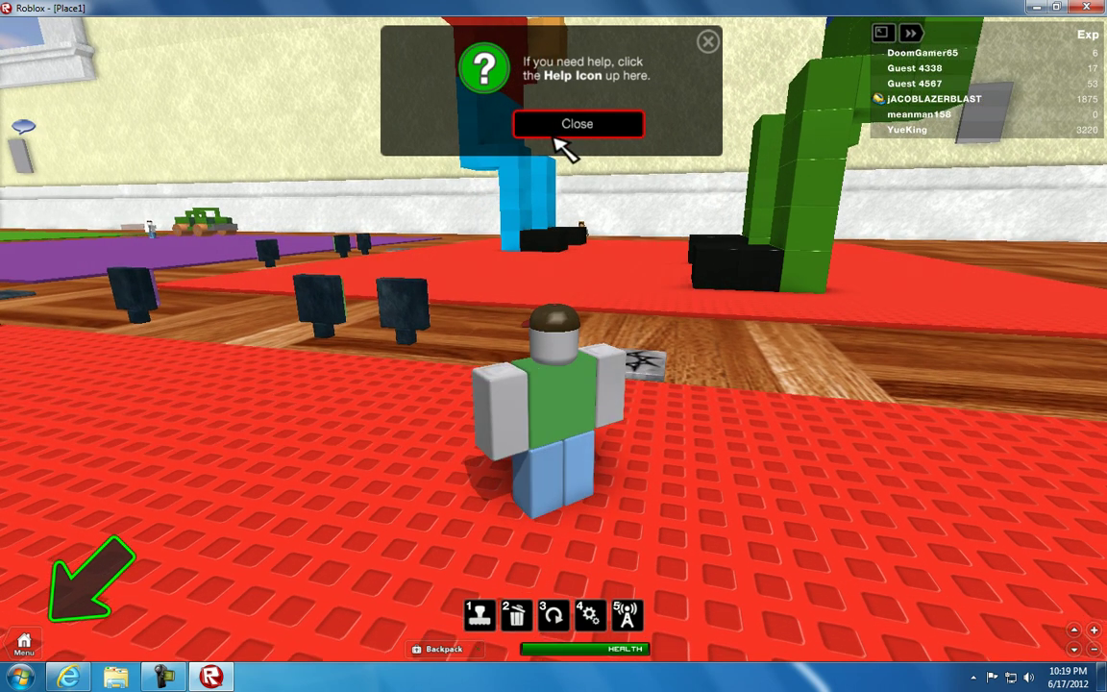
left_click(567, 144)
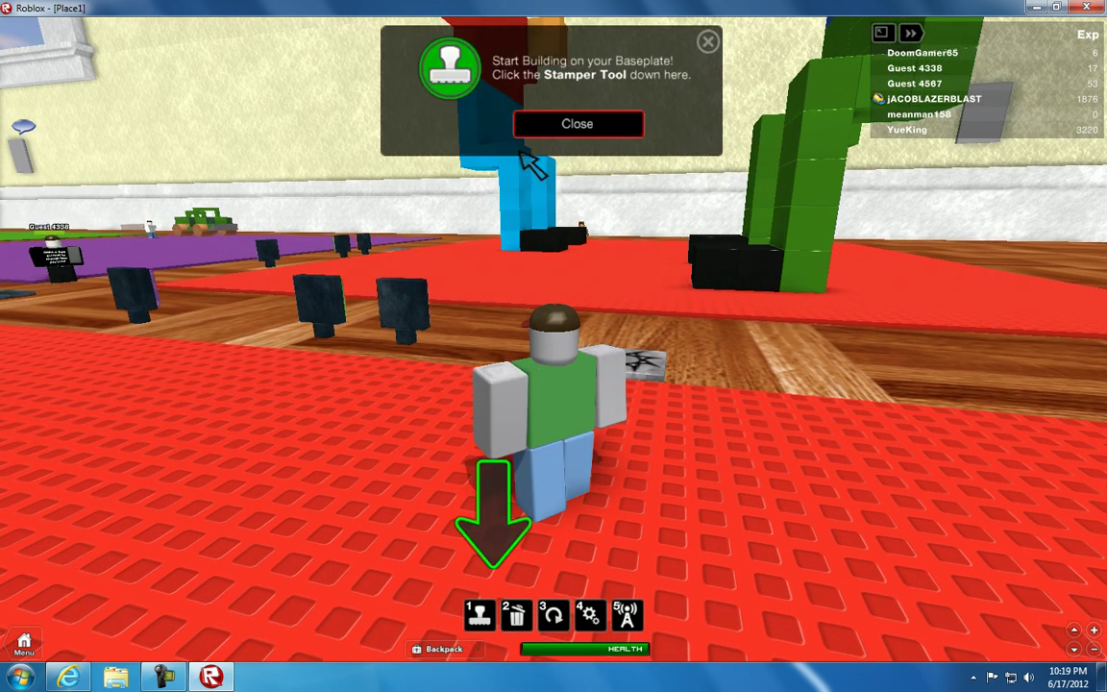
Walk the character onto the star tile and dismiss the start-building tip
key("d")
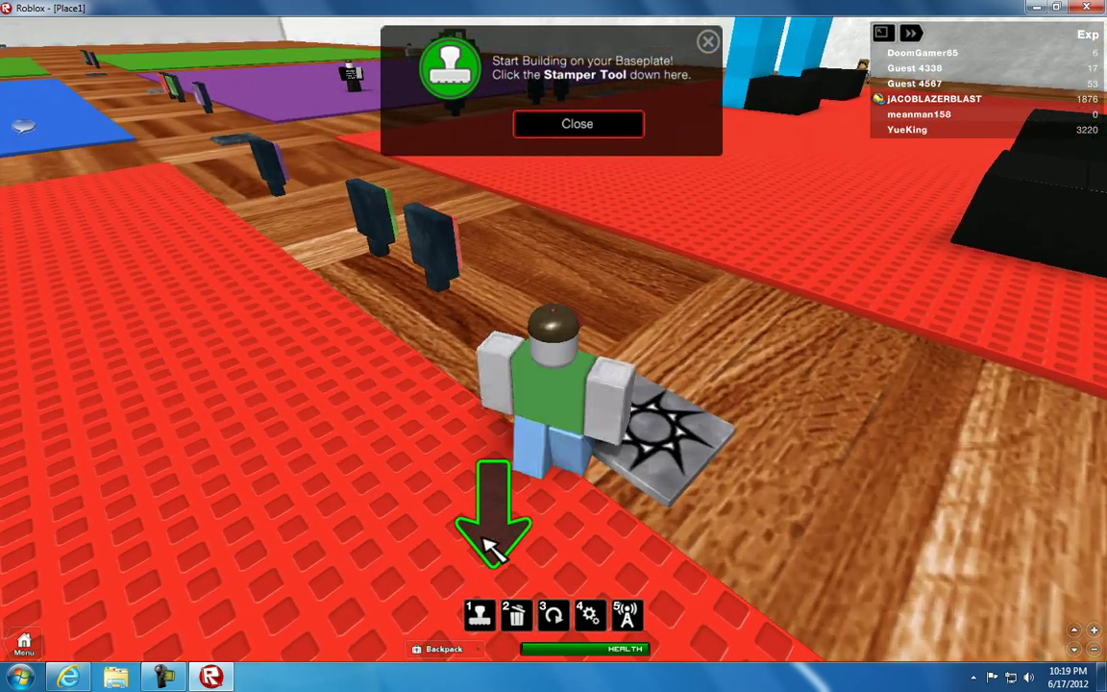
key("d")
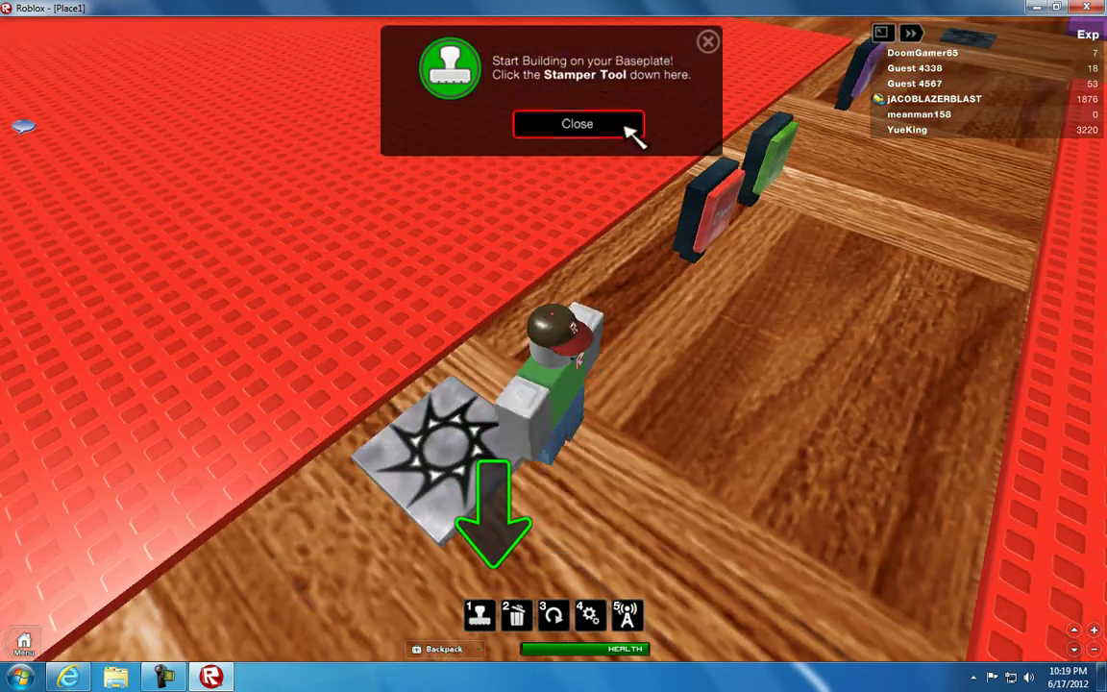
left_click(631, 127)
Open and close the Stamper Sets parts catalogue, then turn the view to face the avatar
key("1")
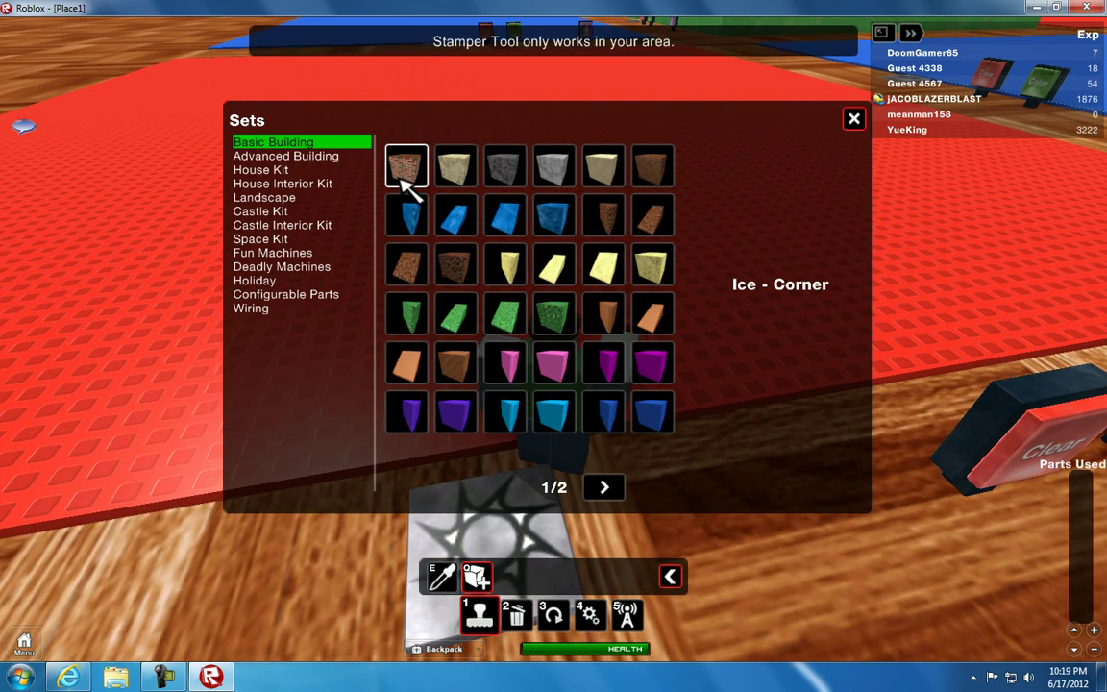
key("d")
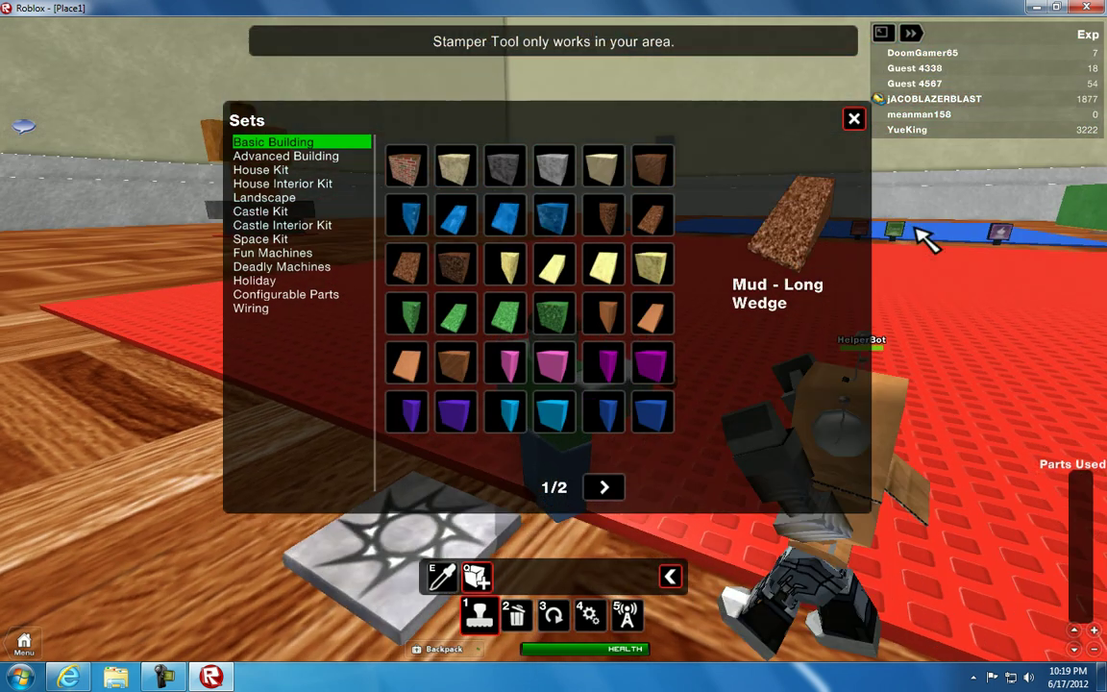
key("1")
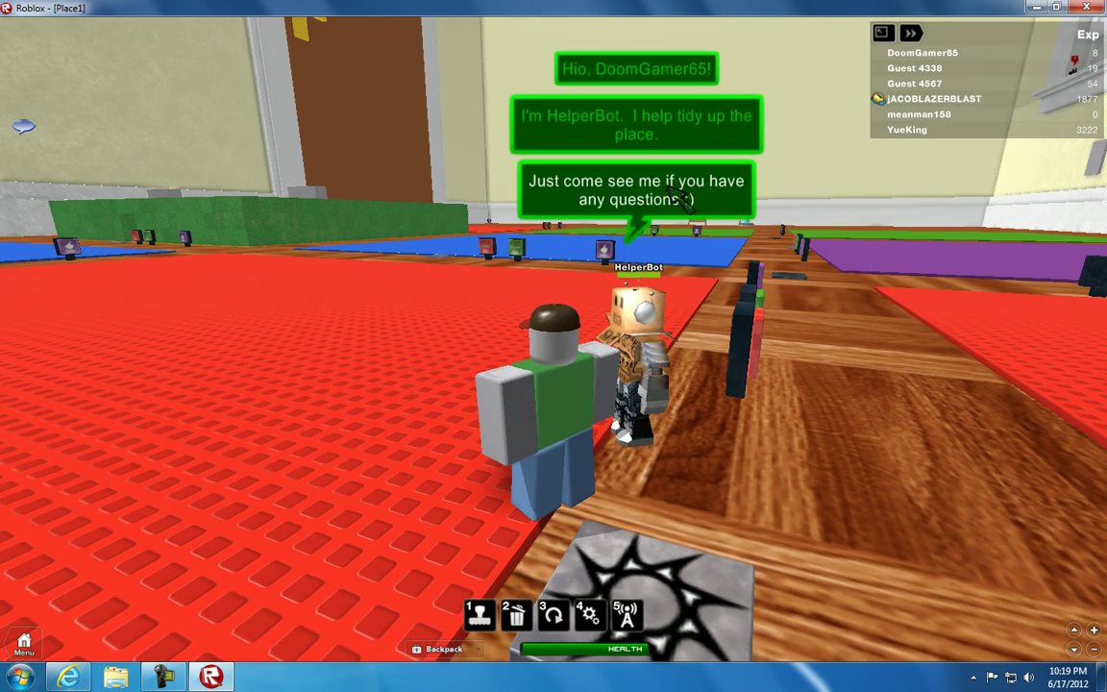
key("comma")
key("comma")
key("comma")
key("comma")
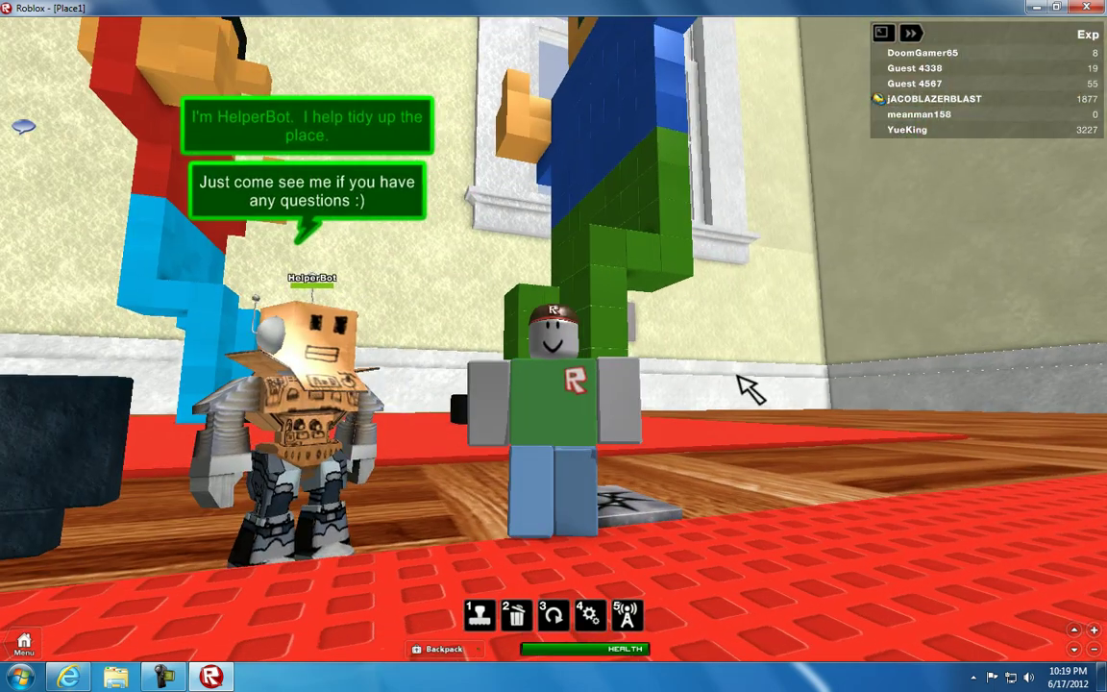